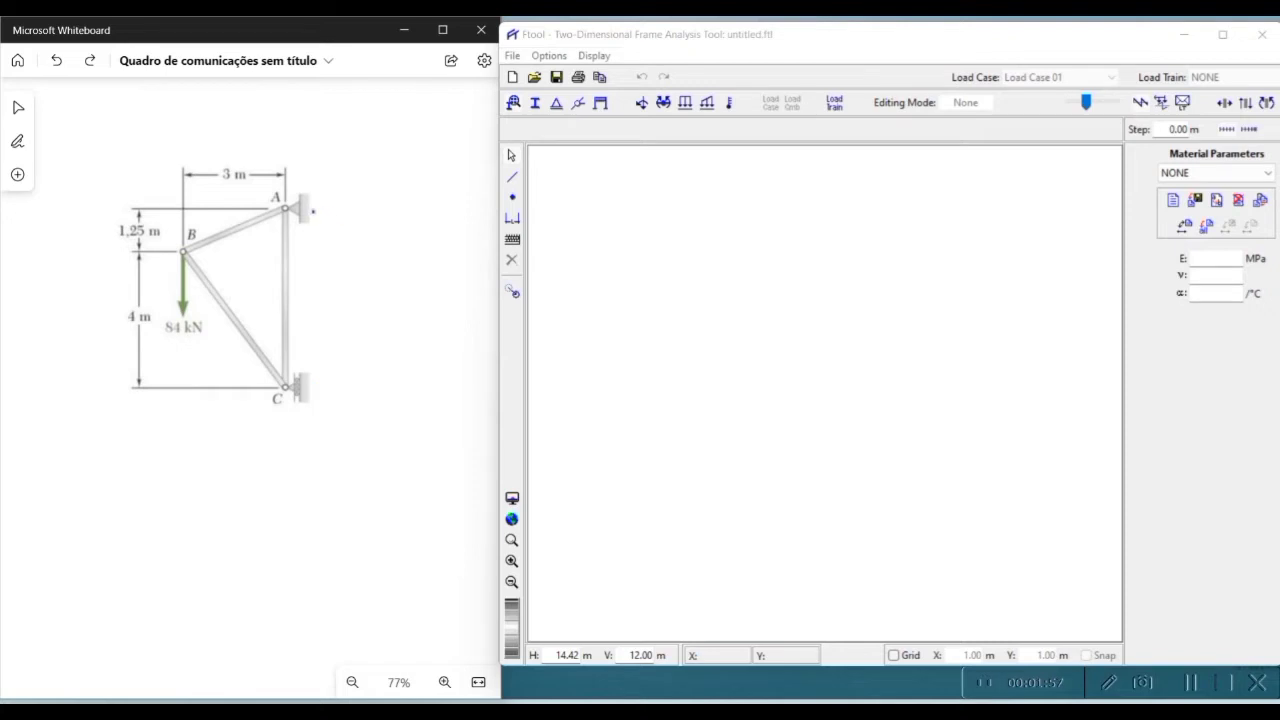
# Step: Sketch arrows labelled RAx and RAy at support A and RCx at support C on the whiteboard truss diagram
pyautogui.moveTo(313, 207); pyautogui.dragTo(406, 219)
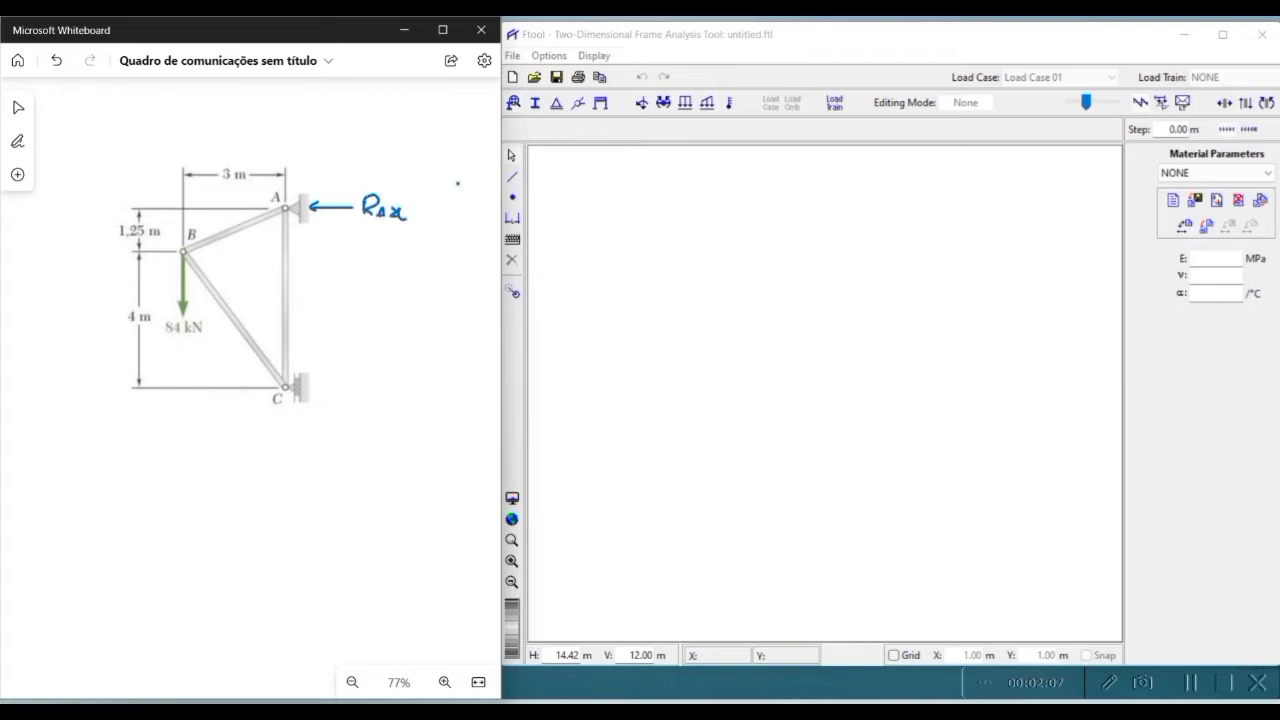
pyautogui.moveTo(308, 252)
pyautogui.mouseDown()
pyautogui.moveTo(294, 242)
pyautogui.moveTo(308, 262)
pyautogui.moveTo(358, 248)
pyautogui.moveTo(362, 276)
pyautogui.mouseUp()
pyautogui.hotkey('ctrl', 'z')
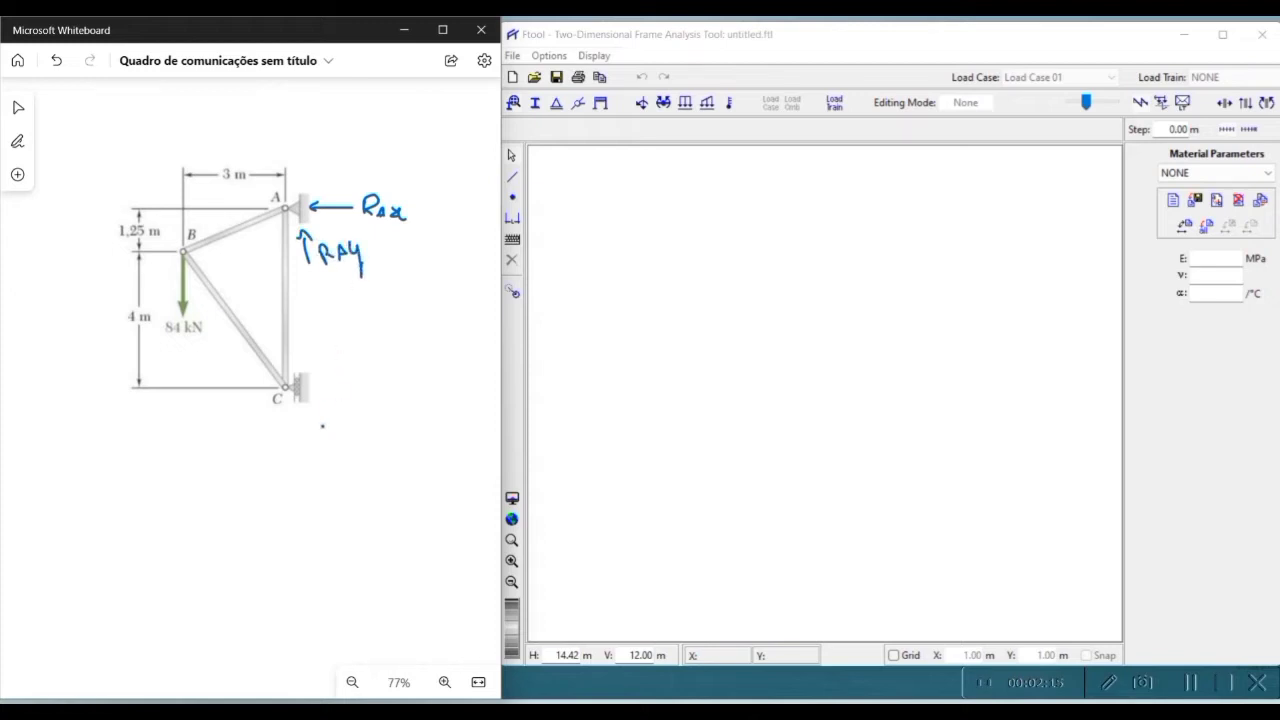
pyautogui.moveTo(360, 379)
pyautogui.mouseDown()
pyautogui.moveTo(318, 393)
pyautogui.moveTo(413, 389)
pyautogui.mouseUp()
pyautogui.hotkey('ctrl', 'z')
pyautogui.hotkey('ctrl', 'z')
pyautogui.moveTo(184, 251)
pyautogui.mouseDown()
pyautogui.moveTo(278, 258)
pyautogui.moveTo(288, 208)
pyautogui.moveTo(184, 252)
pyautogui.moveTo(284, 383)
pyautogui.moveTo(285, 256)
pyautogui.mouseUp()
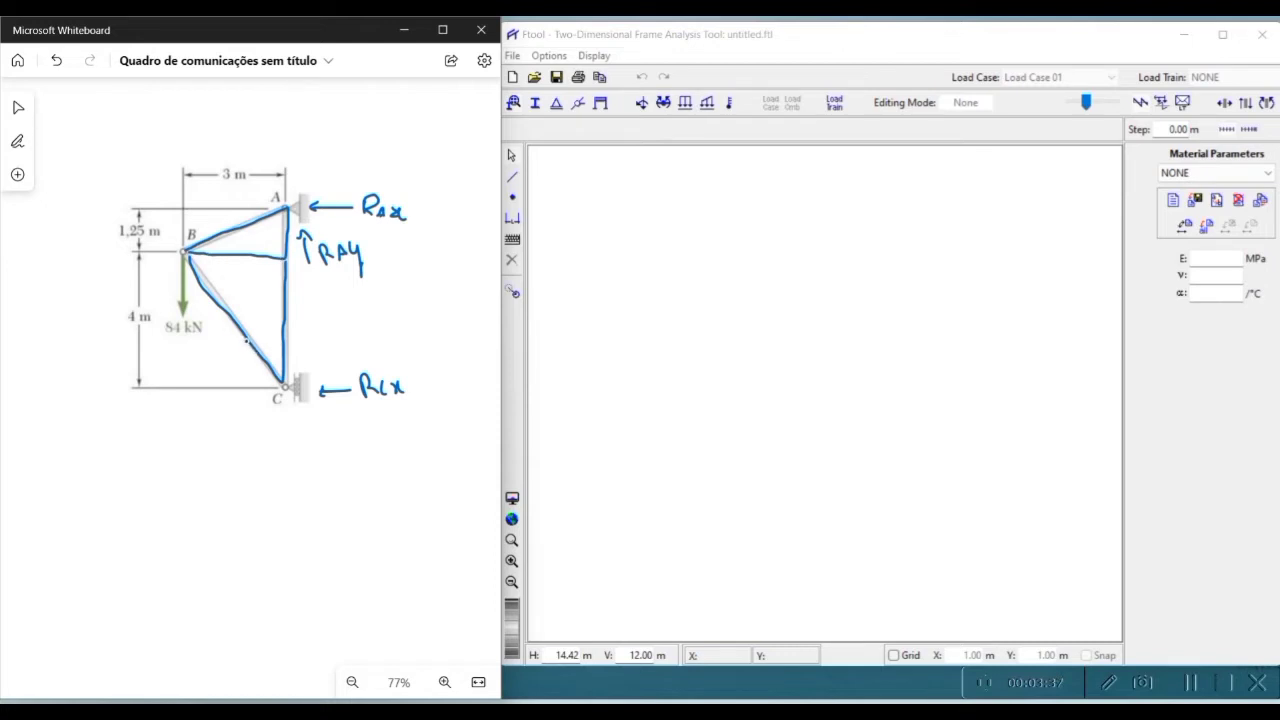
pyautogui.hotkey('ctrl', 'z')
pyautogui.hotkey('ctrl', 'z')
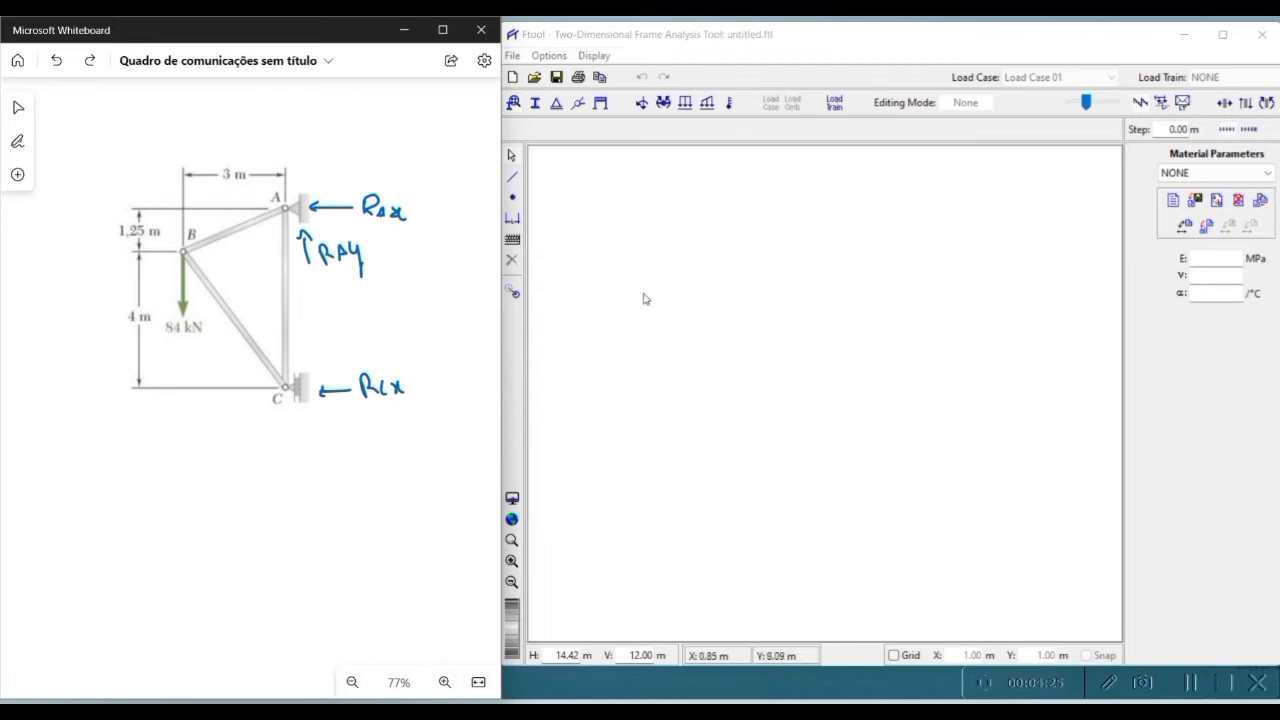
pyautogui.click(843, 71)
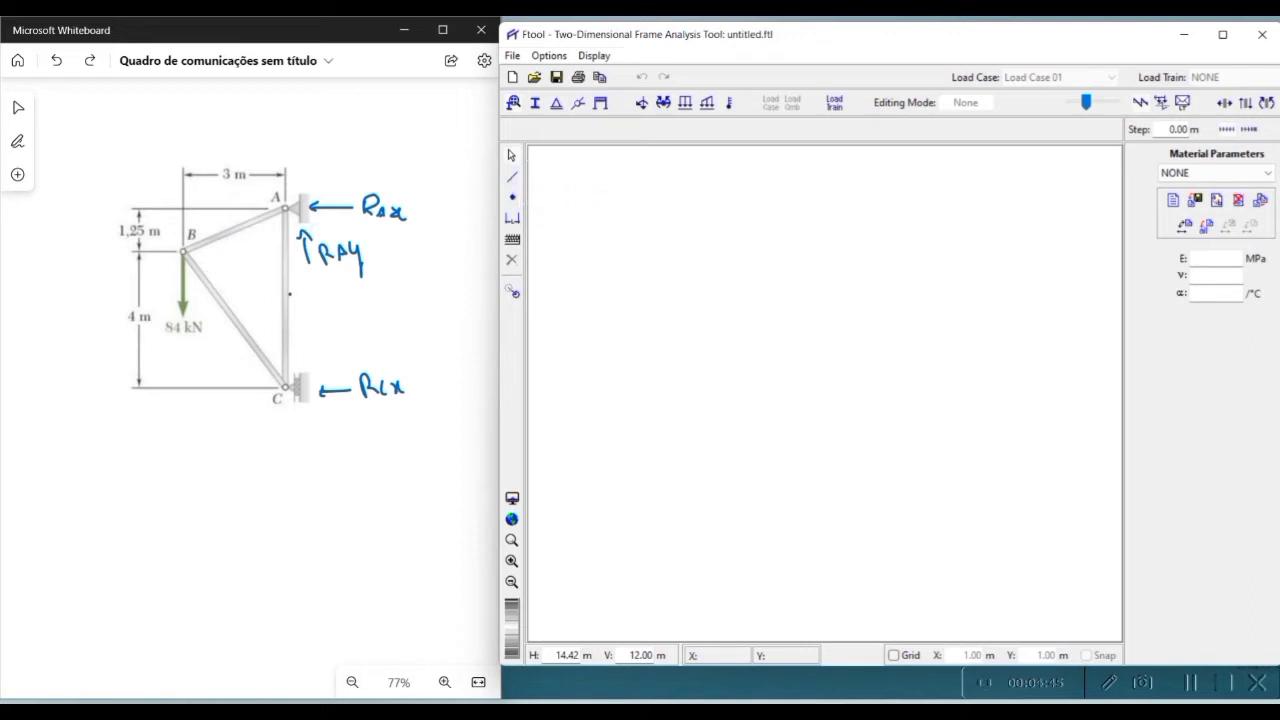
pyautogui.click(513, 178)
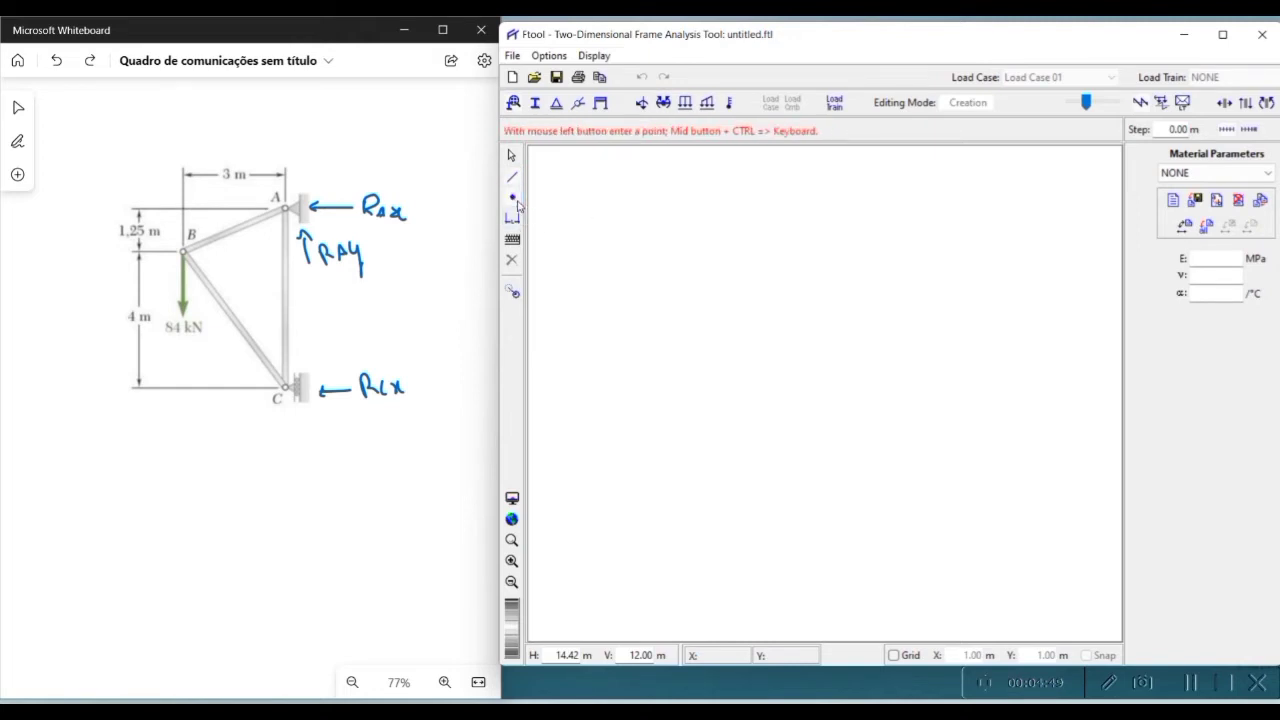
pyautogui.click(516, 222)
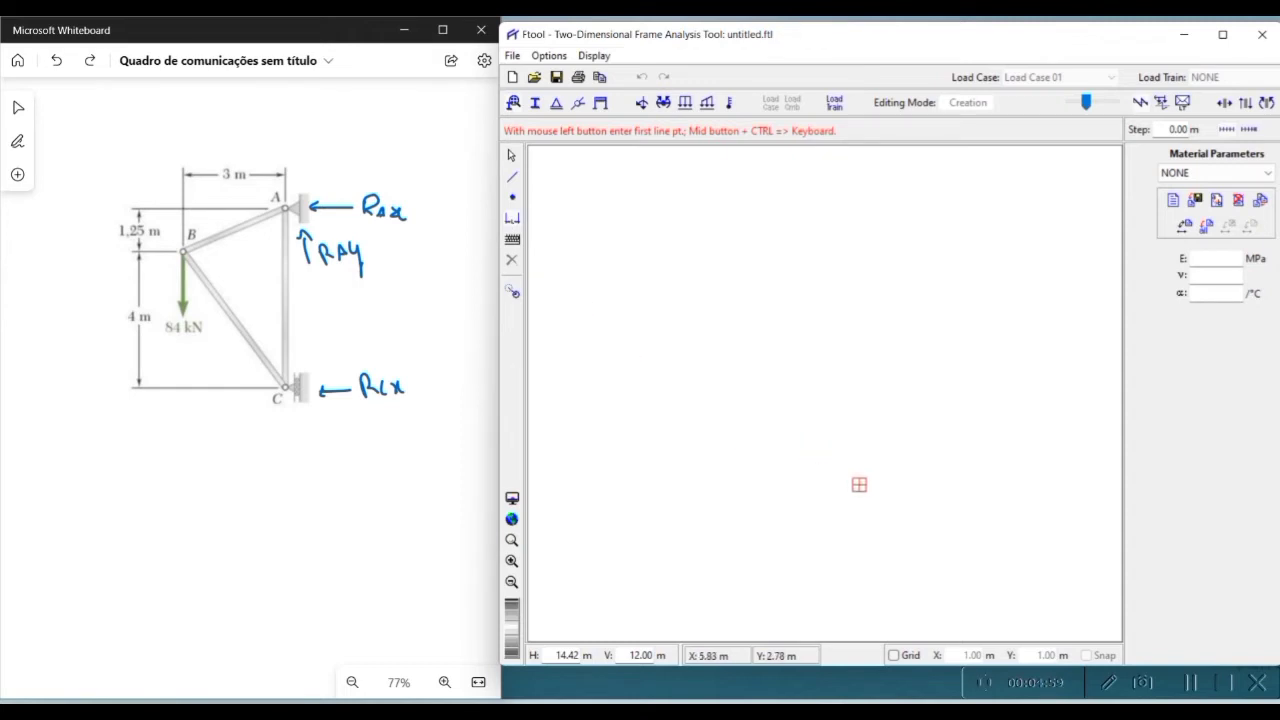
pyautogui.click(511, 172)
pyautogui.click(512, 157)
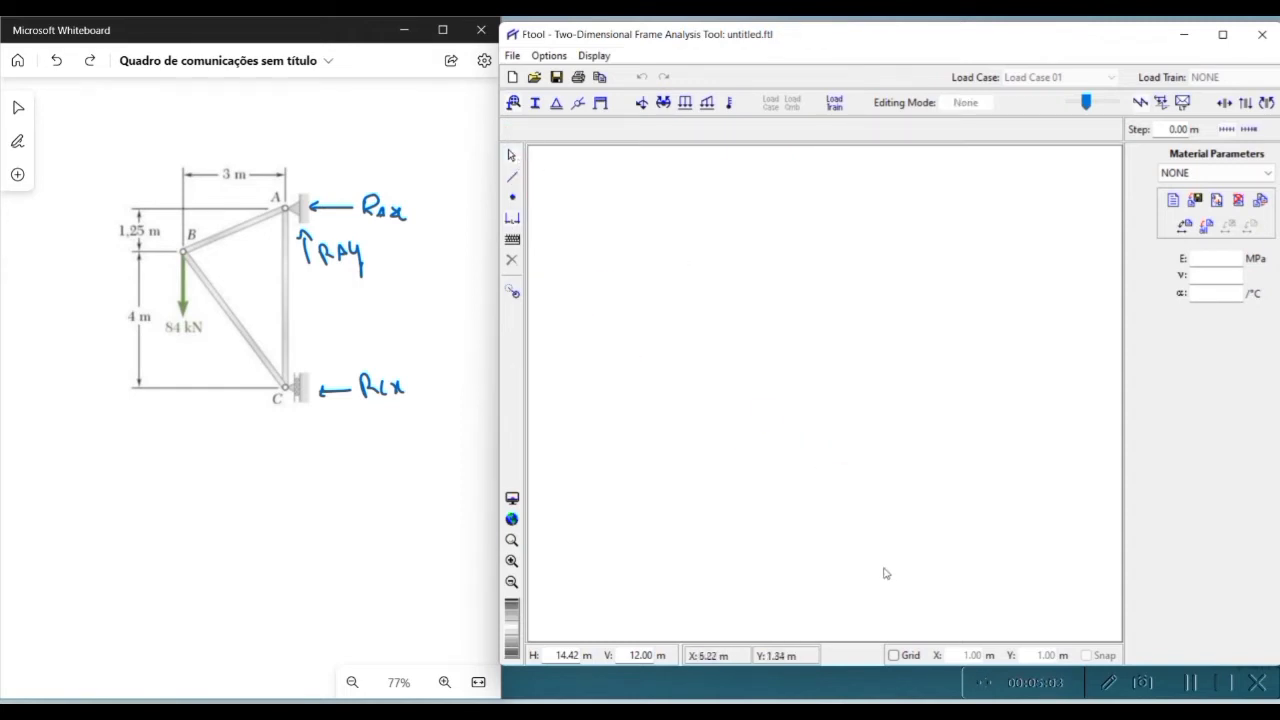
# Step: Turn on the Ftool drawing grid and enable snapping to its points
pyautogui.click(894, 655)
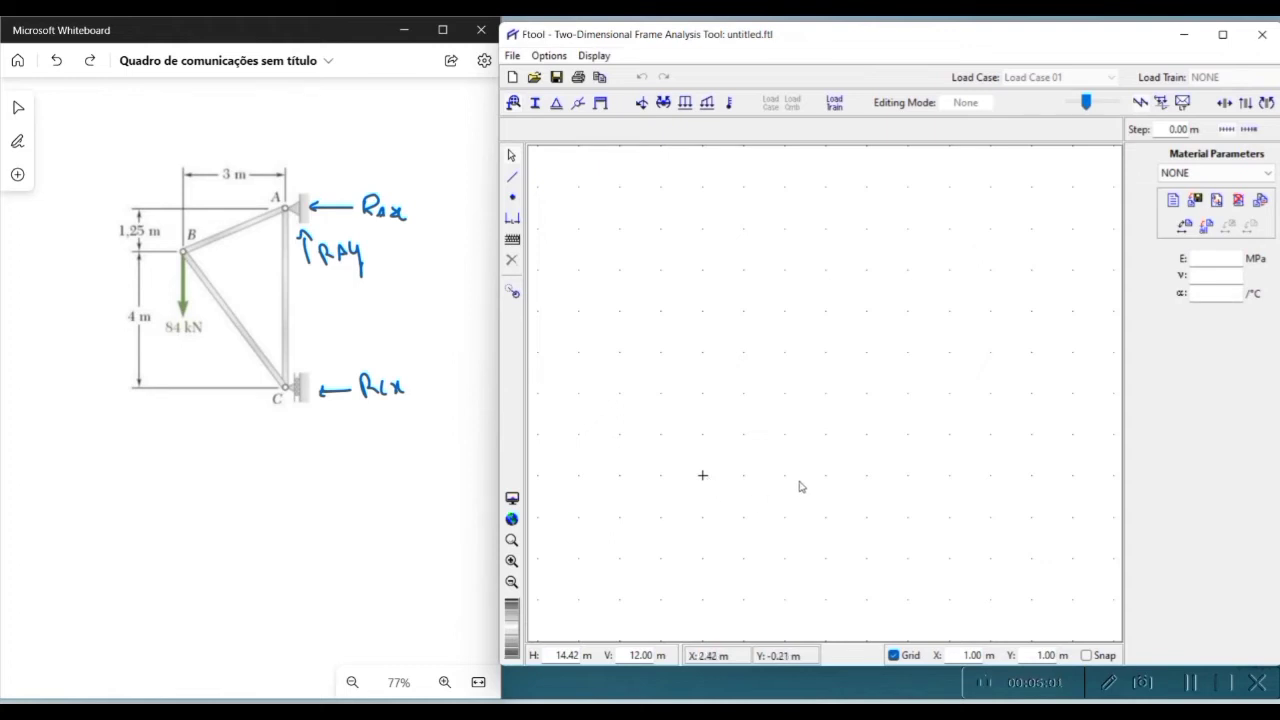
pyautogui.click(1087, 656)
pyautogui.click(1088, 656)
pyautogui.click(1087, 656)
# Step: Insert a node at the origin of the model, snapped to the grid, for joint B
pyautogui.click(512, 197)
pyautogui.click(703, 475)
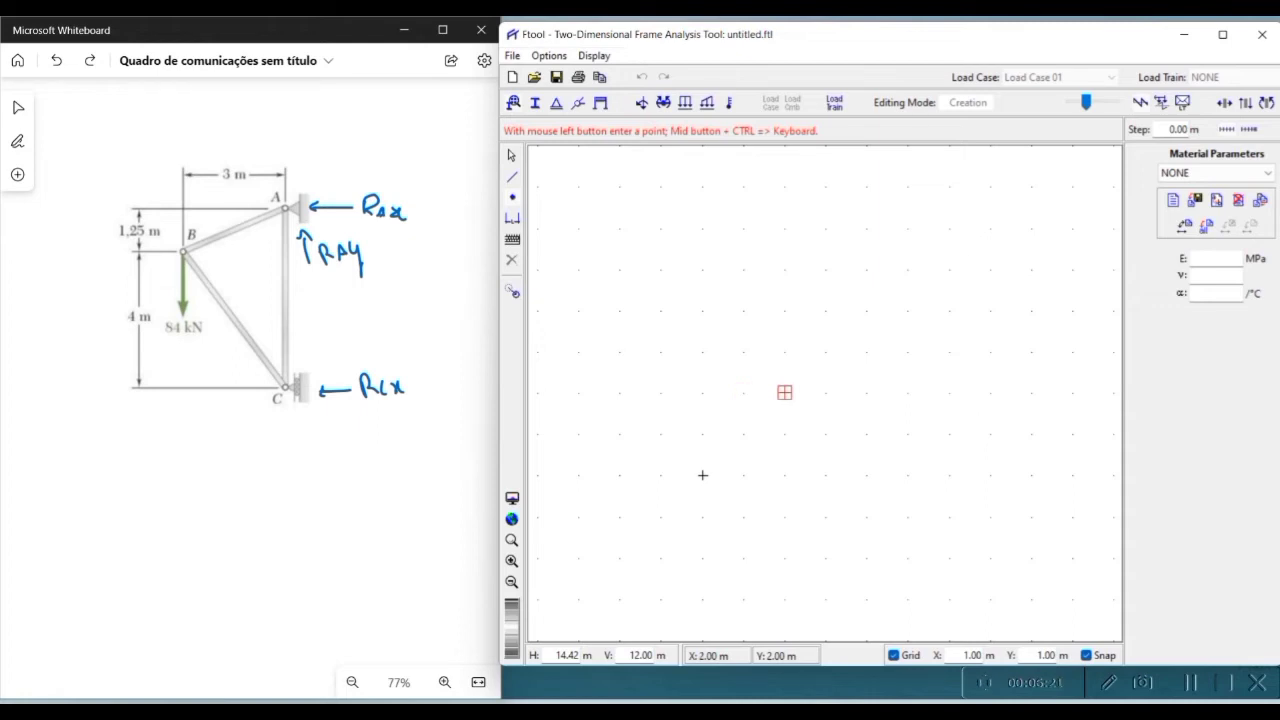
pyautogui.click(1087, 655)
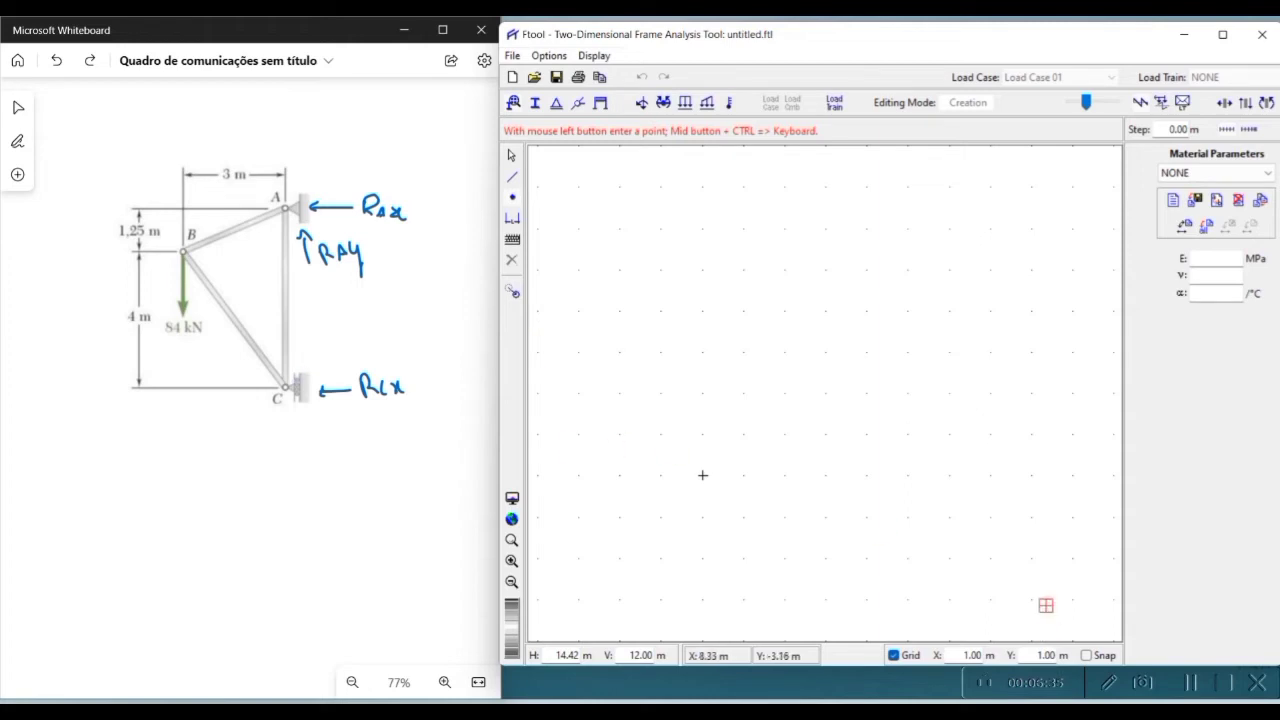
pyautogui.click(1087, 656)
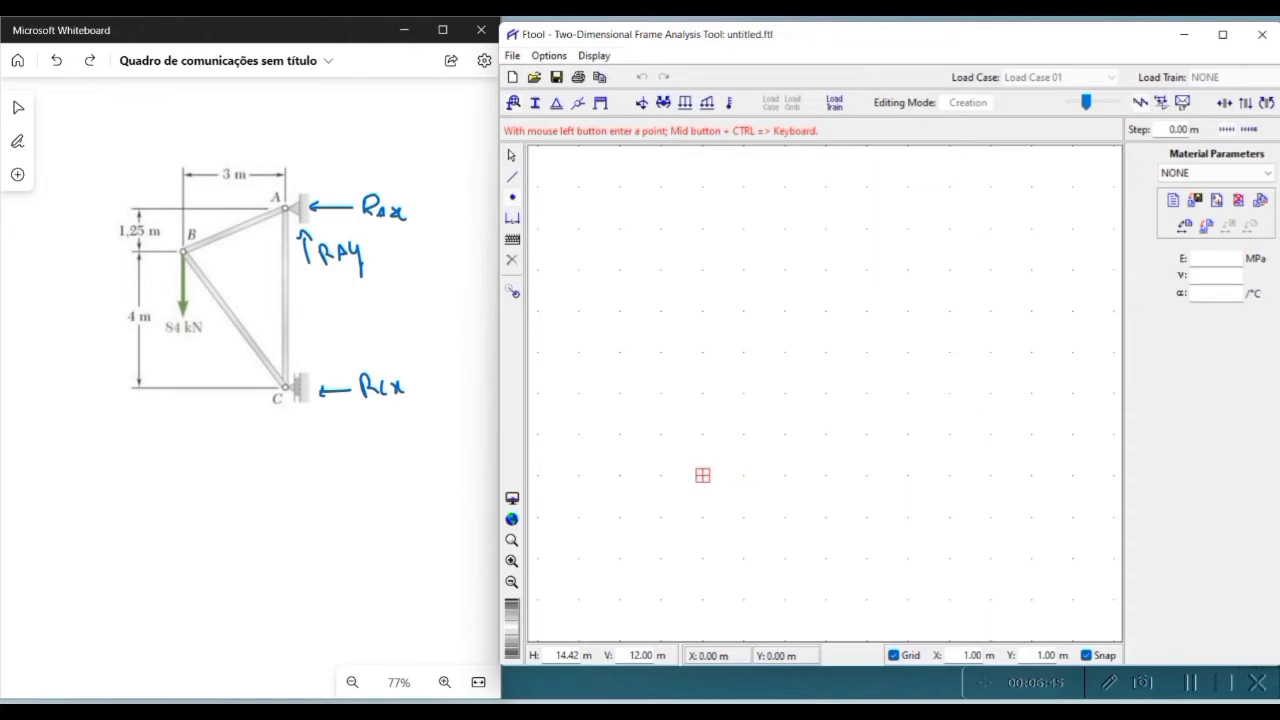
pyautogui.click(703, 475)
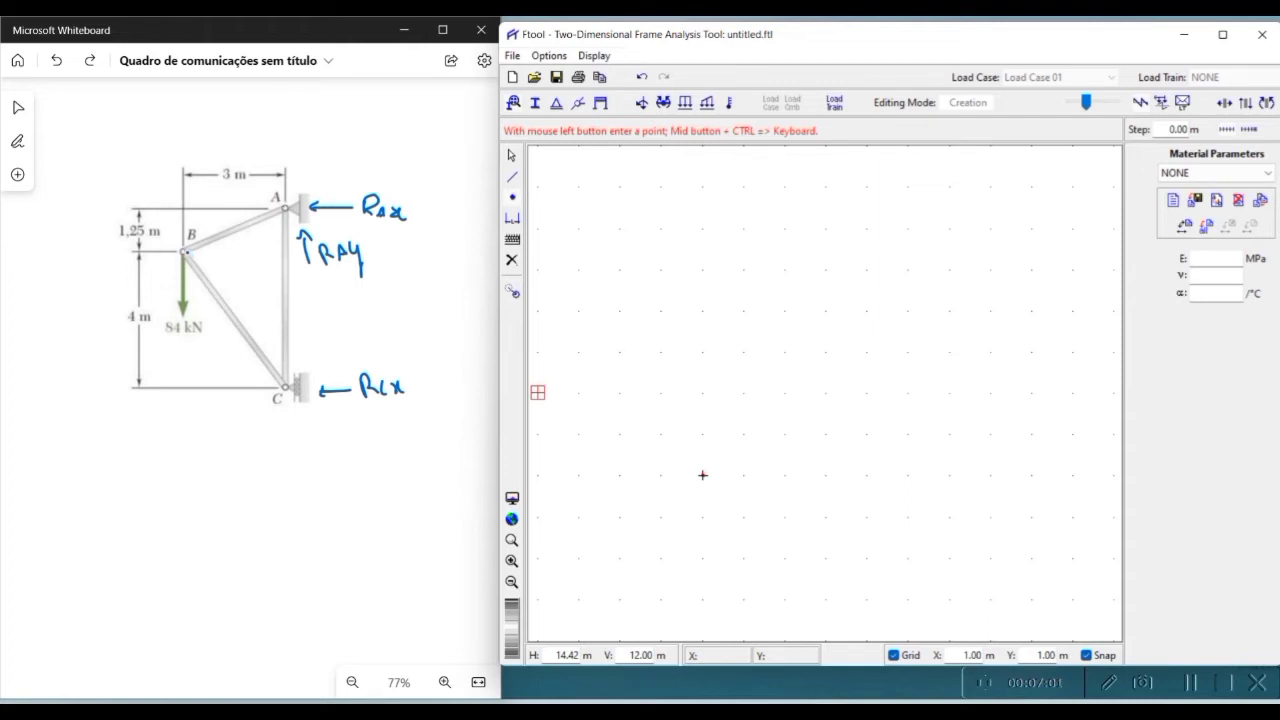
# Step: Draw a horizontal line from B to member AC on the whiteboard diagram and mark its end with a dot
pyautogui.moveTo(182, 252); pyautogui.dragTo(290, 253)
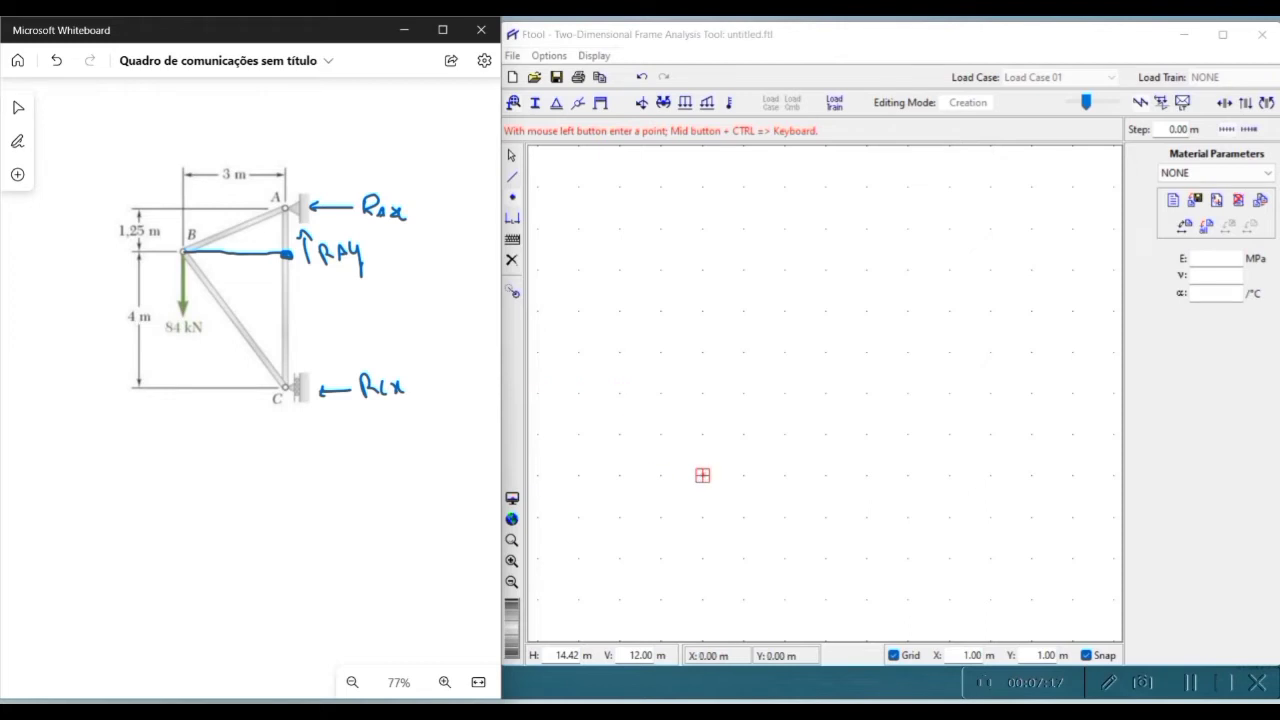
pyautogui.click(703, 475)
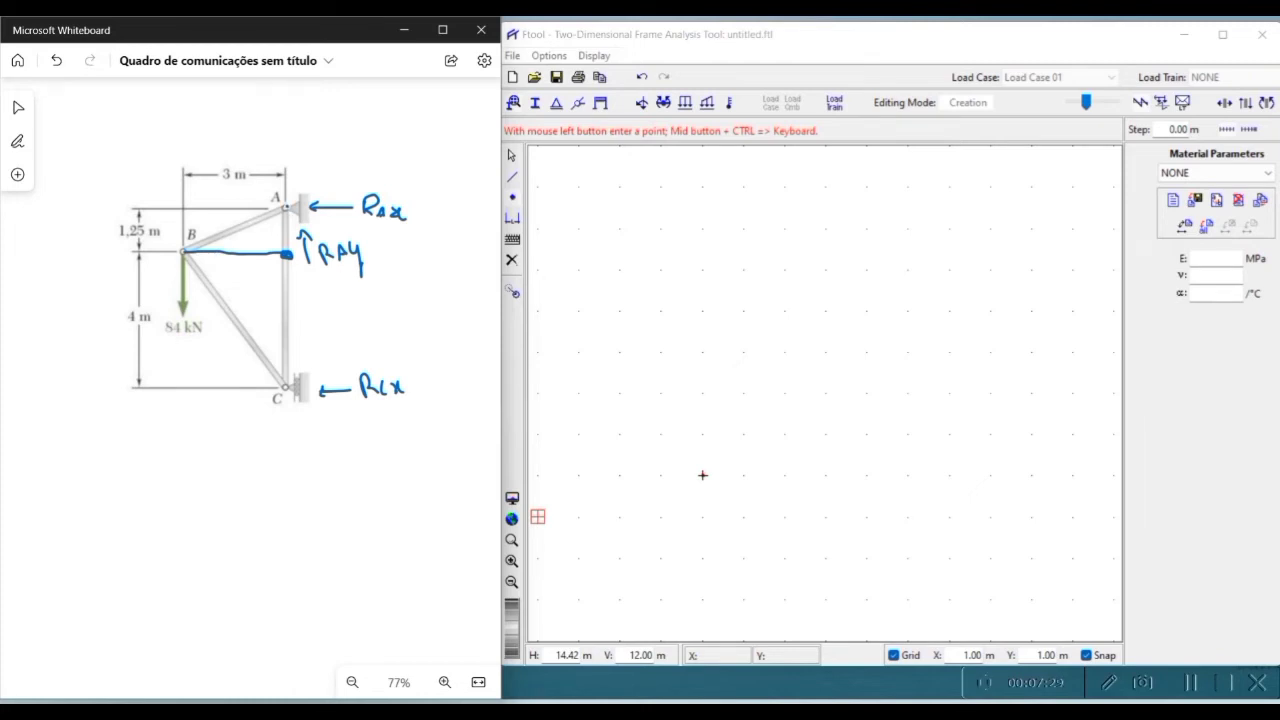
pyautogui.moveTo(287, 254); pyautogui.dragTo(282, 253)
# Step: Set the grid spacing to 3 m in X and 1.25 m in Y, and insert joint A's node at X 3.00, Y 1.25
pyautogui.click(985, 655)
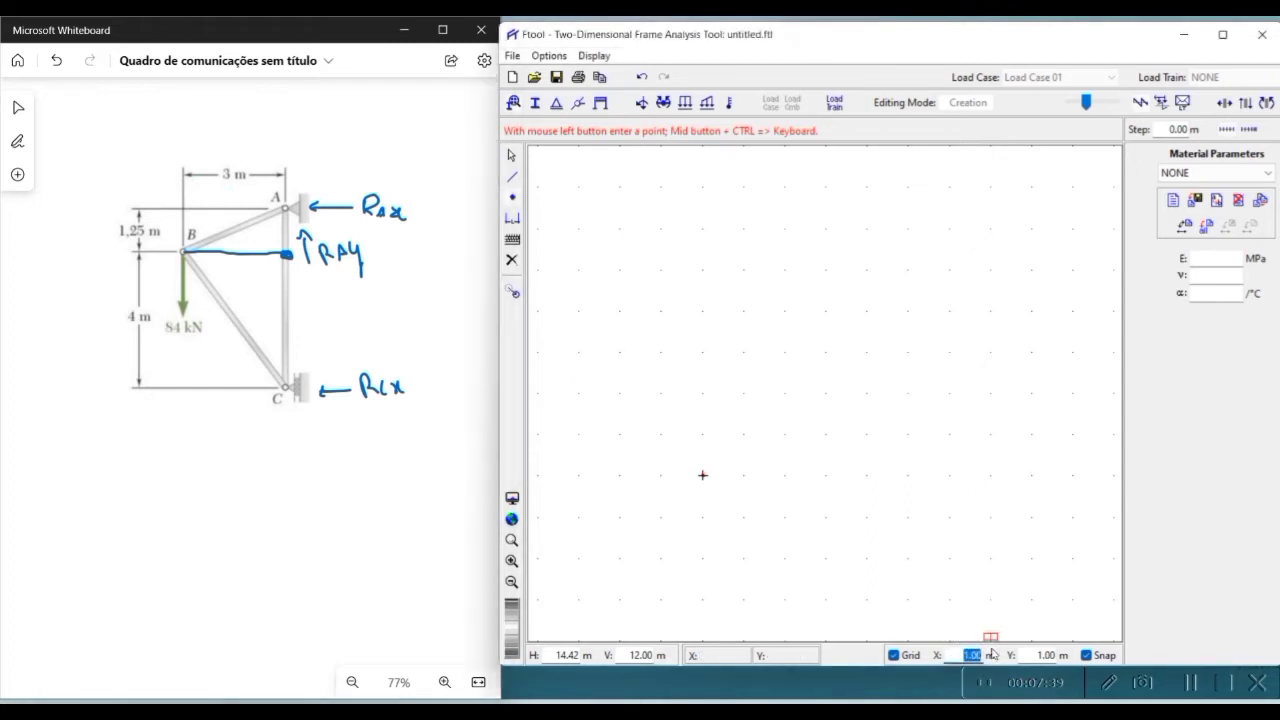
pyautogui.write('3')
pyautogui.press('Return')
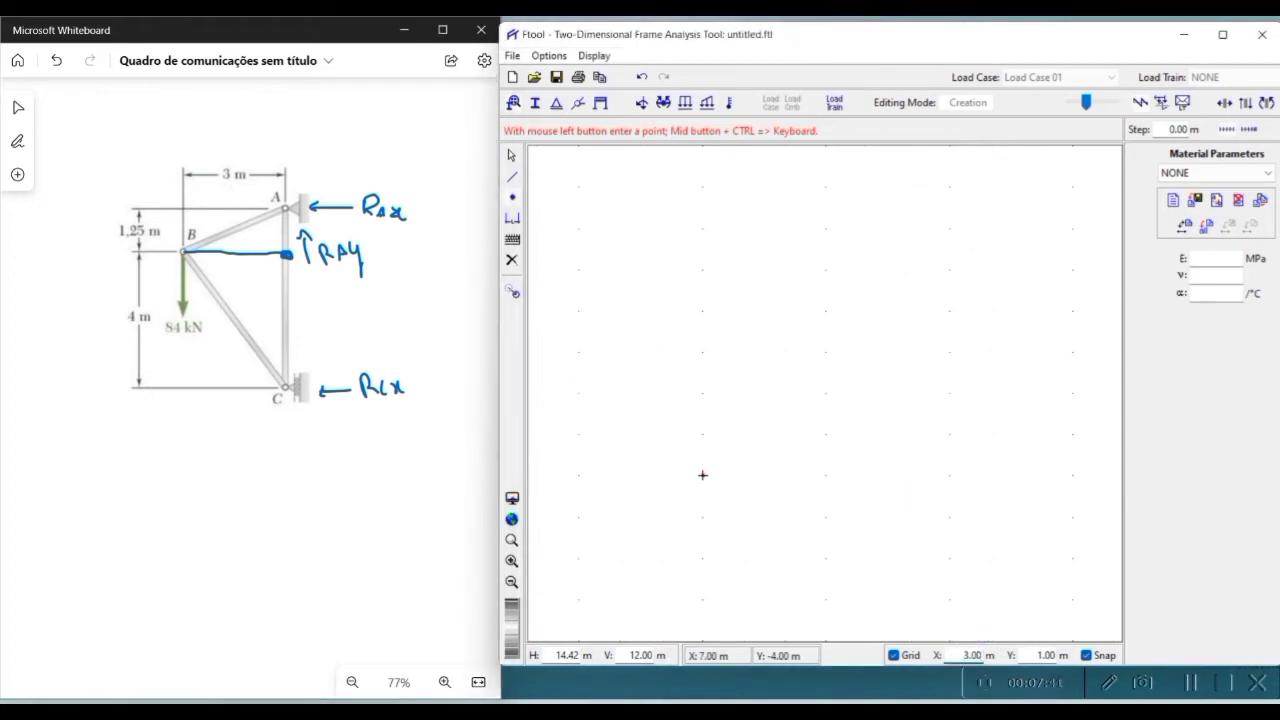
pyautogui.click(1040, 655)
pyautogui.write('1.25')
pyautogui.press('Return')
pyautogui.click(826, 423)
pyautogui.click(1086, 655)
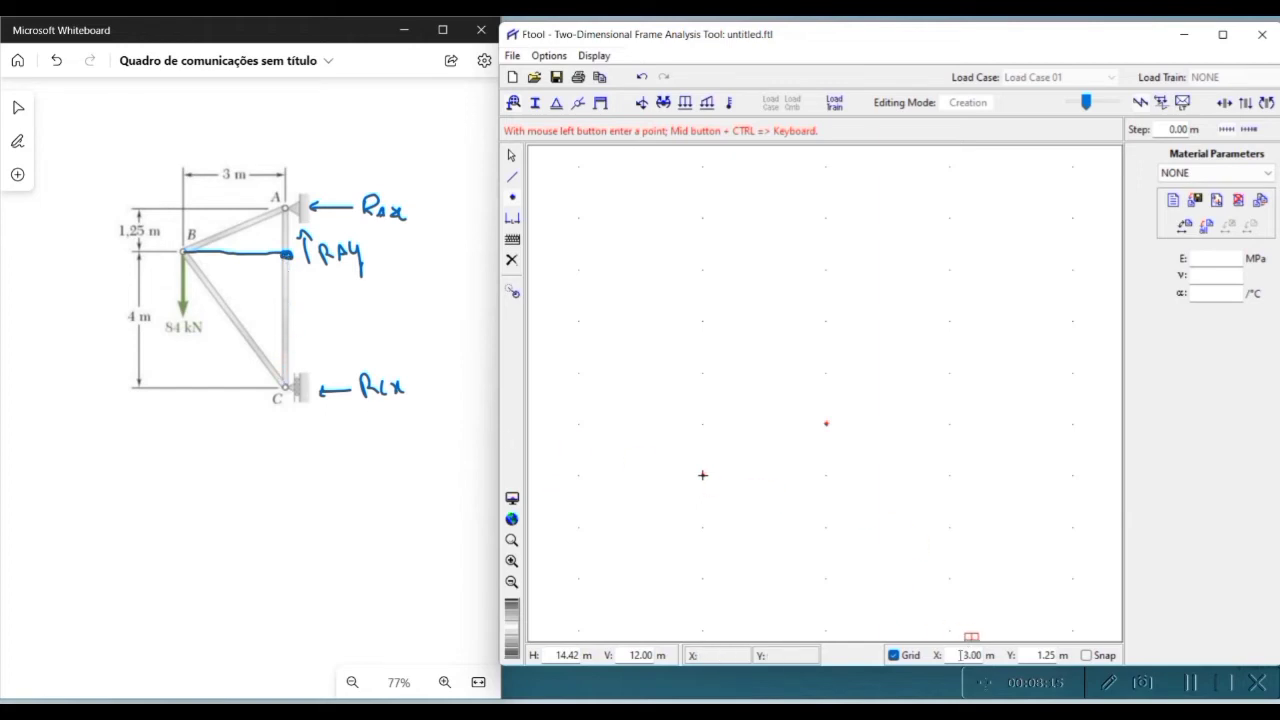
pyautogui.moveTo(960, 656); pyautogui.dragTo(1006, 653)
pyautogui.write('4')
pyautogui.press('Return')
pyautogui.doubleClick(1042, 655)
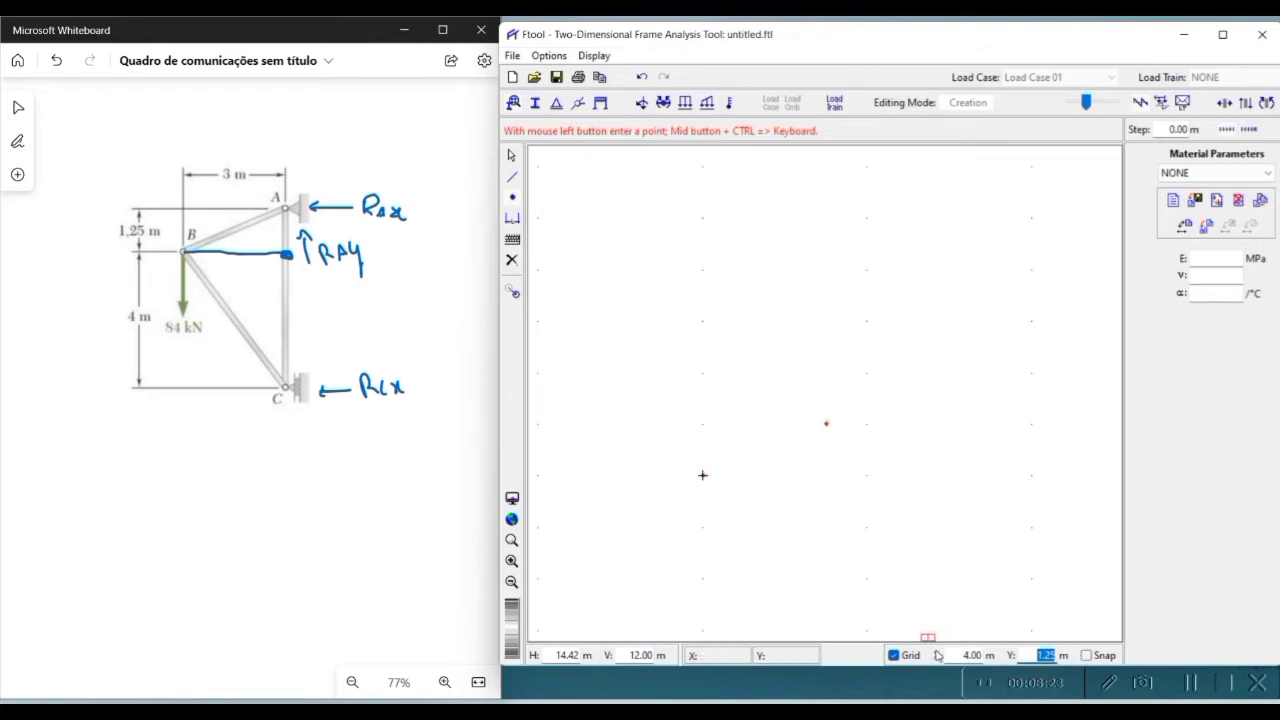
# Step: Set the grid spacing to 3 m in X and 4 m in Y
pyautogui.doubleClick(972, 655)
pyautogui.write('3')
pyautogui.press('Return')
pyautogui.doubleClick(1035, 655)
pyautogui.write('4')
pyautogui.press('Return')
# Step: Insert joint C's node at X 3.00, Y -4.00, snapped to the grid, and leave snapping off
pyautogui.moveTo(880, 539); pyautogui.dragTo(891, 377)
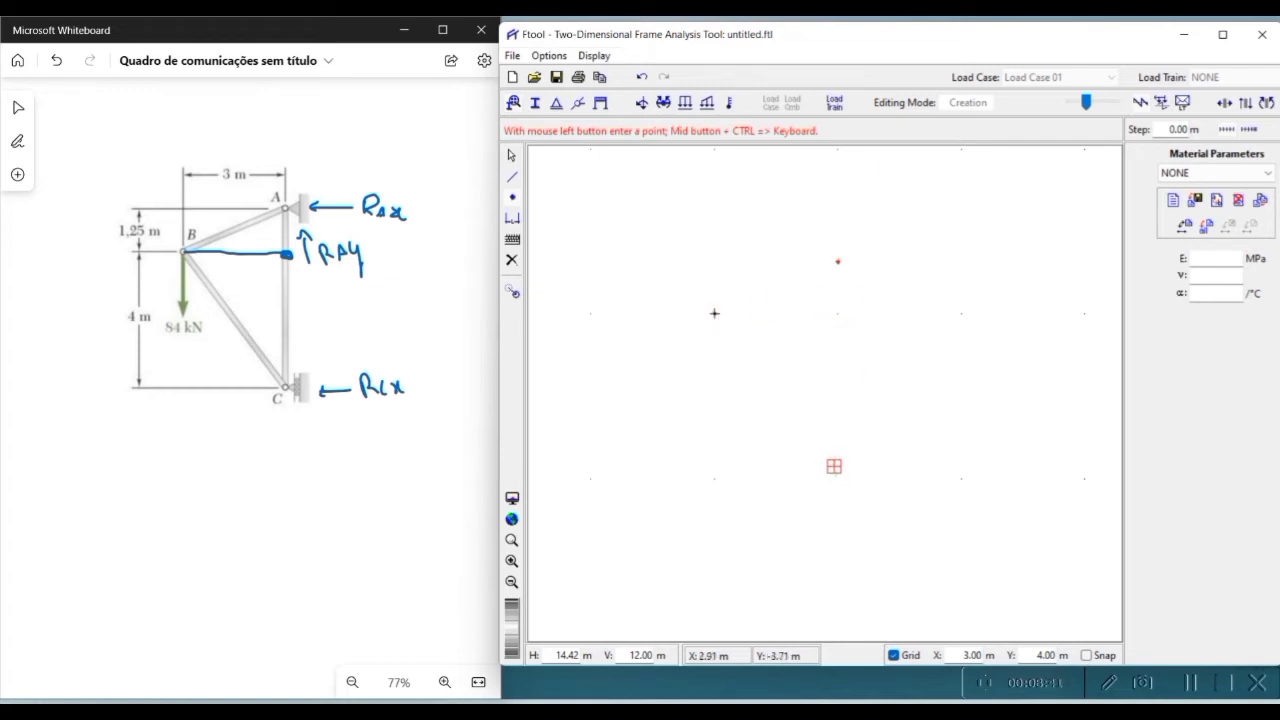
pyautogui.click(512, 176)
pyautogui.click(1086, 655)
pyautogui.click(838, 478)
pyautogui.click(1086, 655)
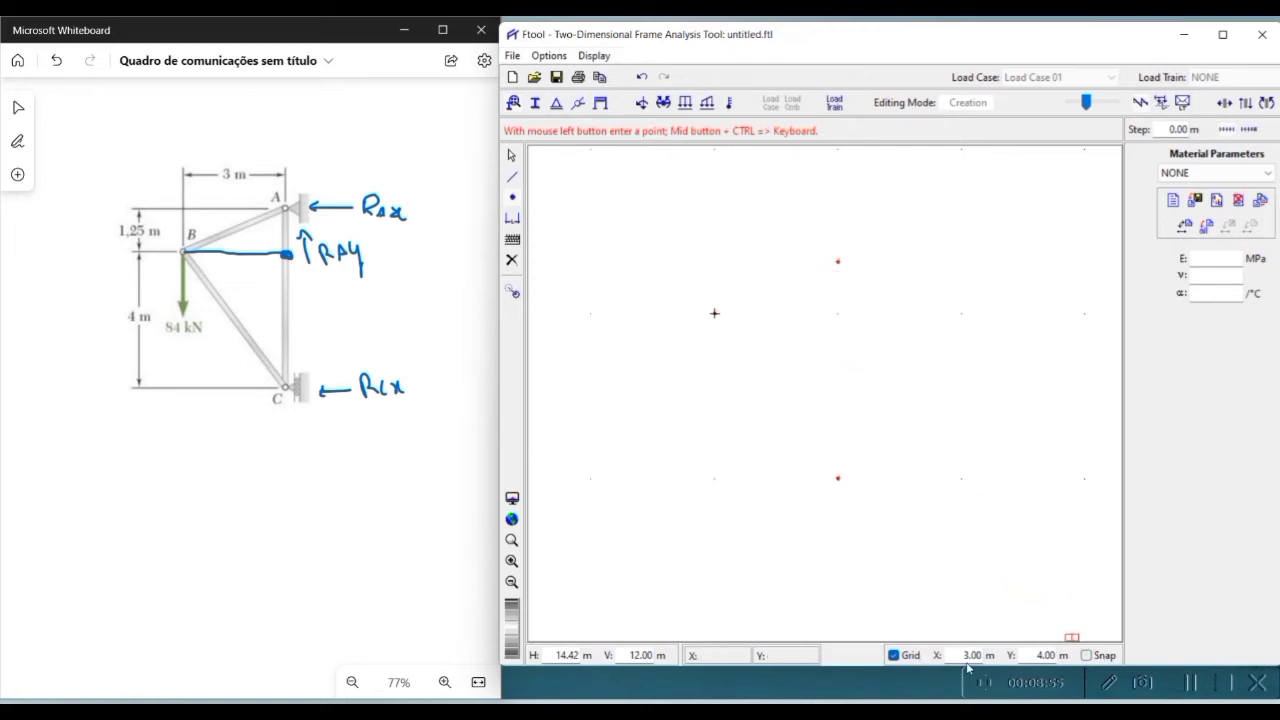
pyautogui.click(1086, 655)
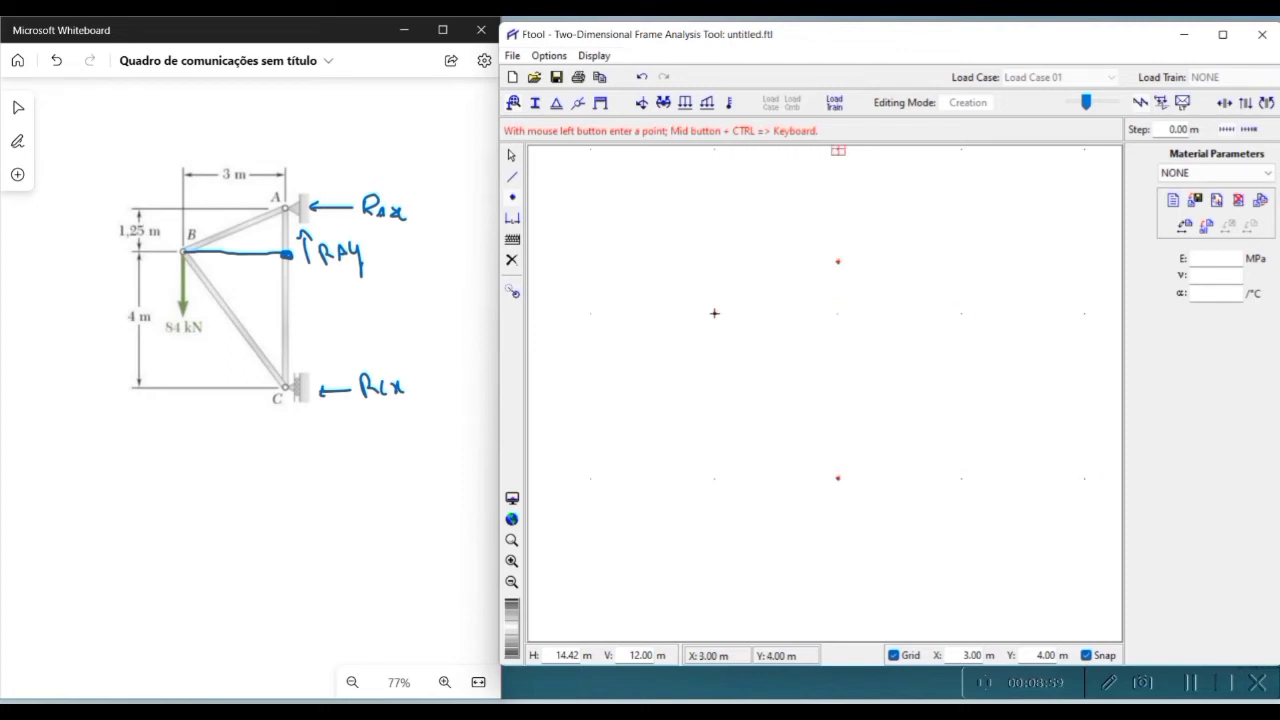
pyautogui.click(1086, 655)
# Step: Insert three members joining the nodes B to A, A to C and C to B to close the triangular truss
pyautogui.click(511, 178)
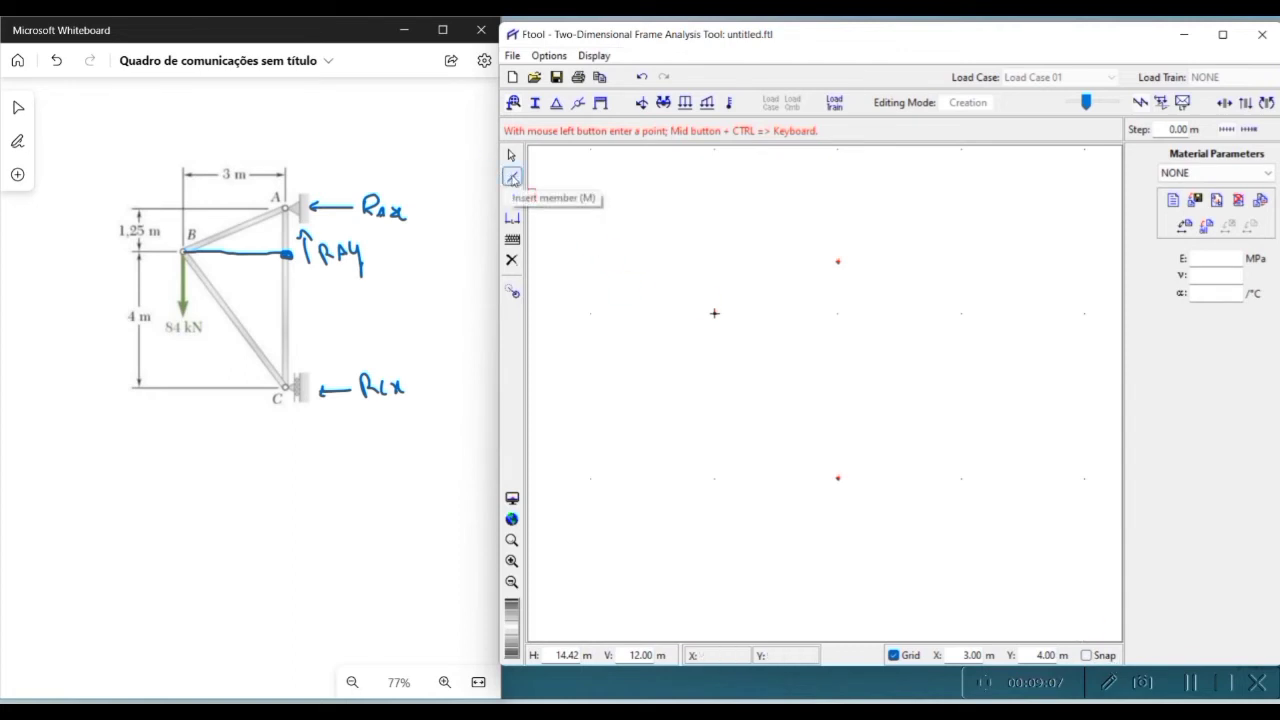
pyautogui.click(512, 178)
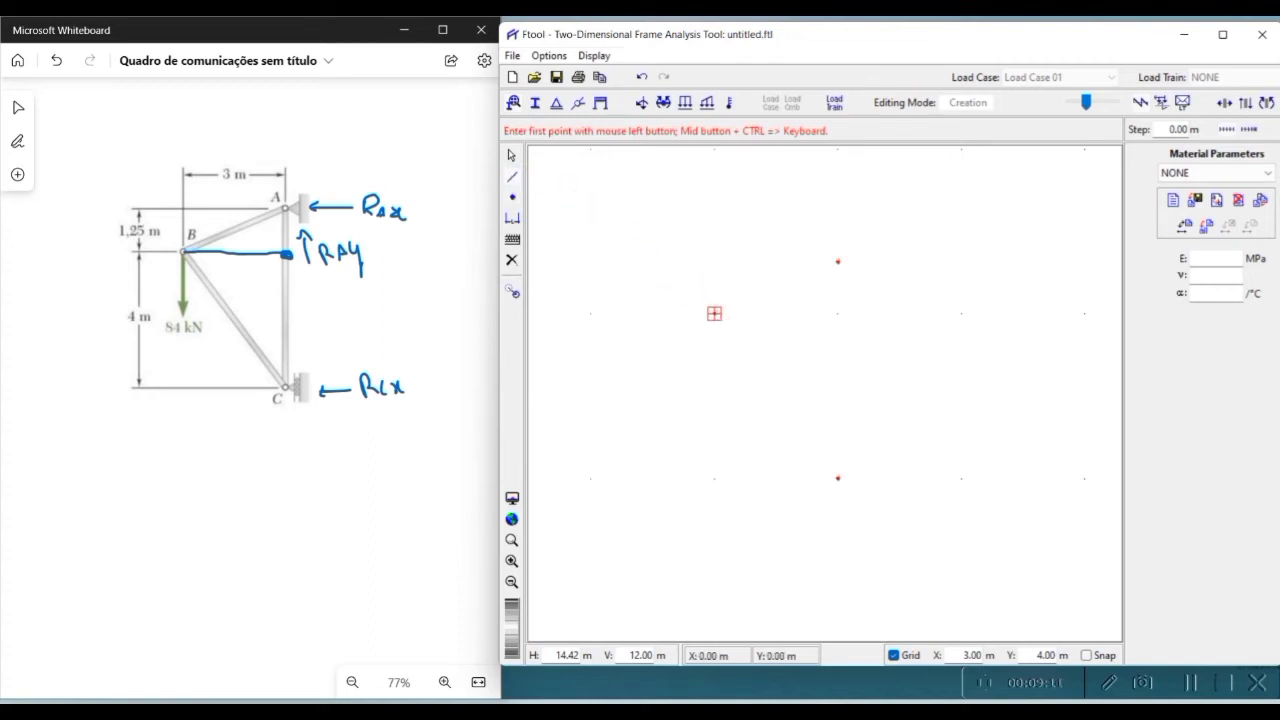
pyautogui.click(714, 313)
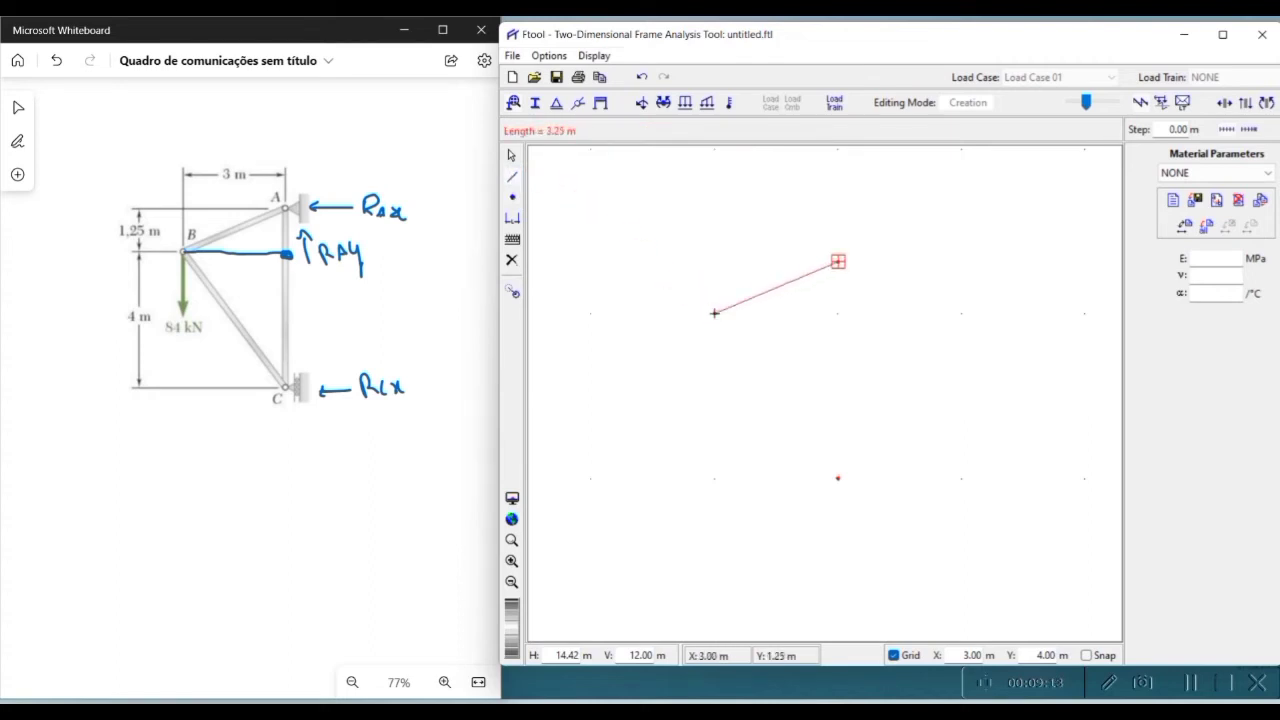
pyautogui.click(838, 261)
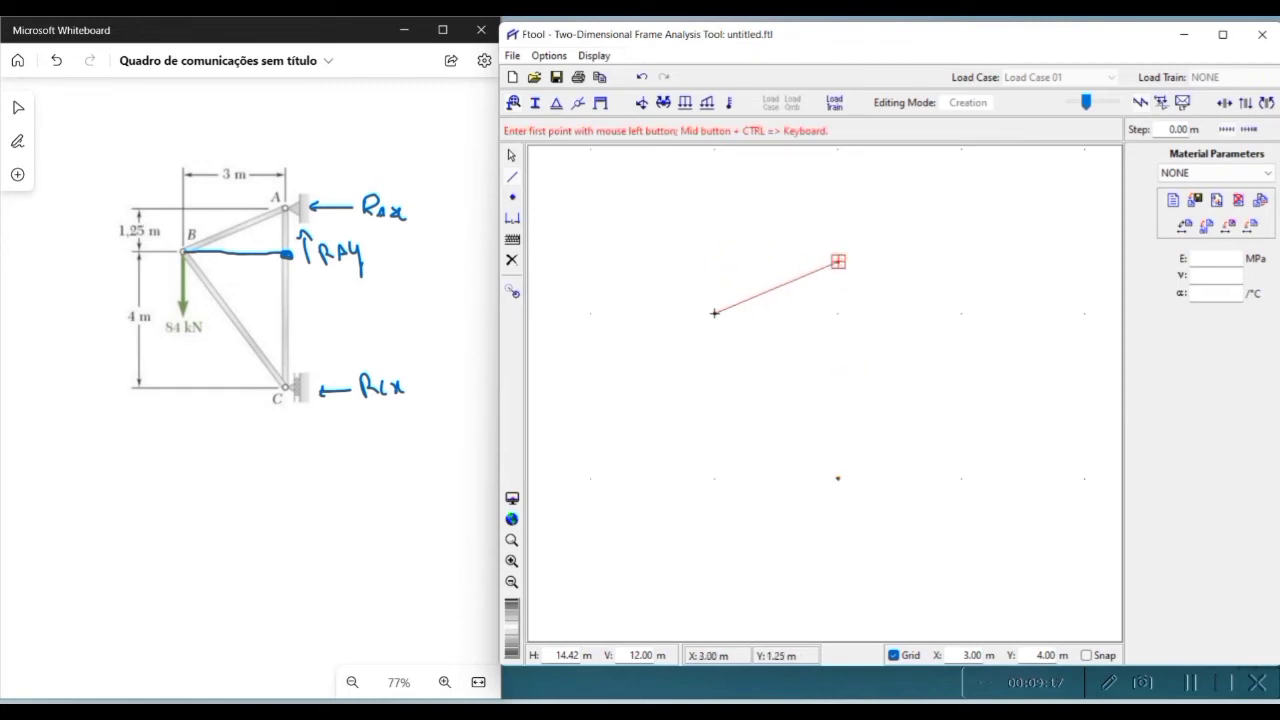
pyautogui.click(838, 261)
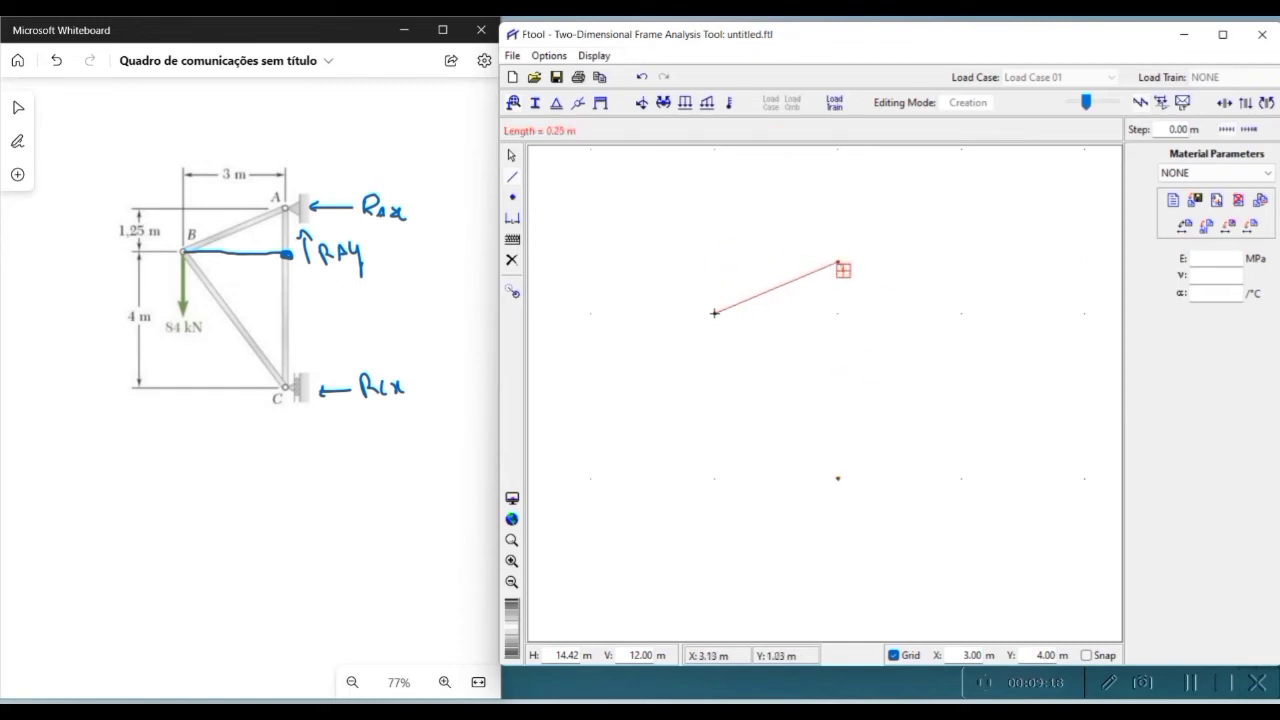
pyautogui.click(838, 478)
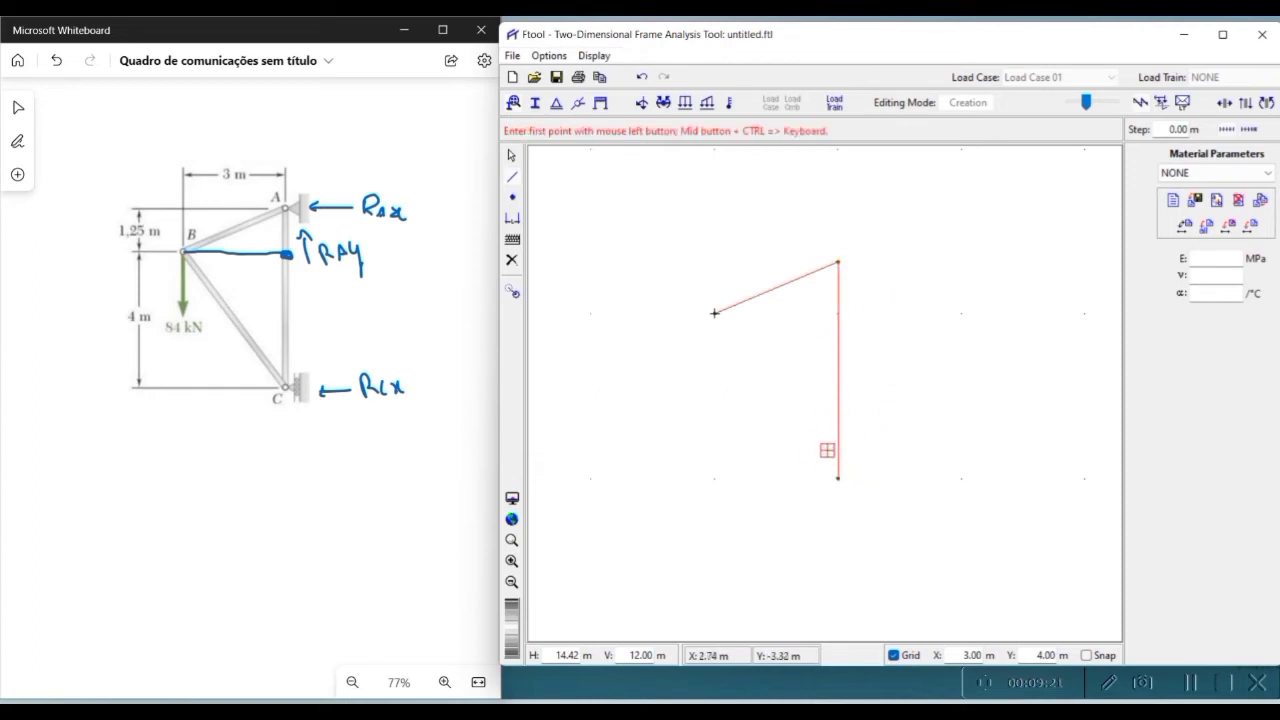
pyautogui.click(838, 478)
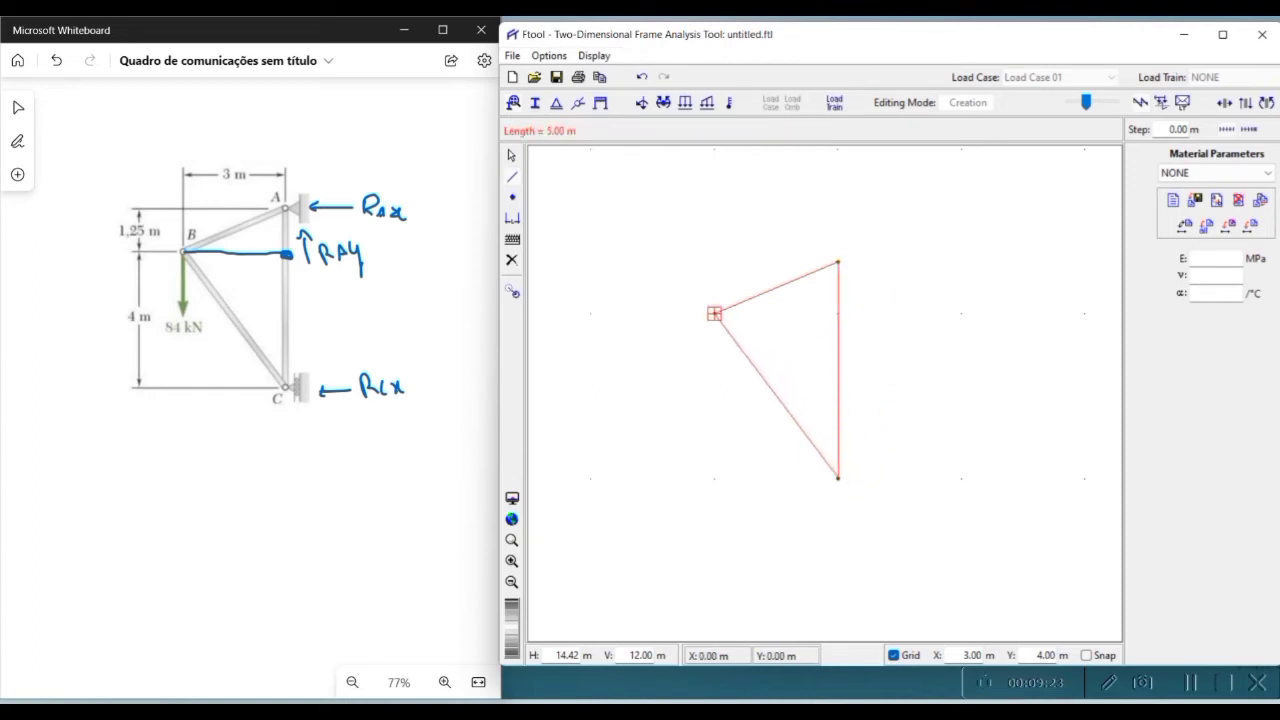
pyautogui.click(714, 313)
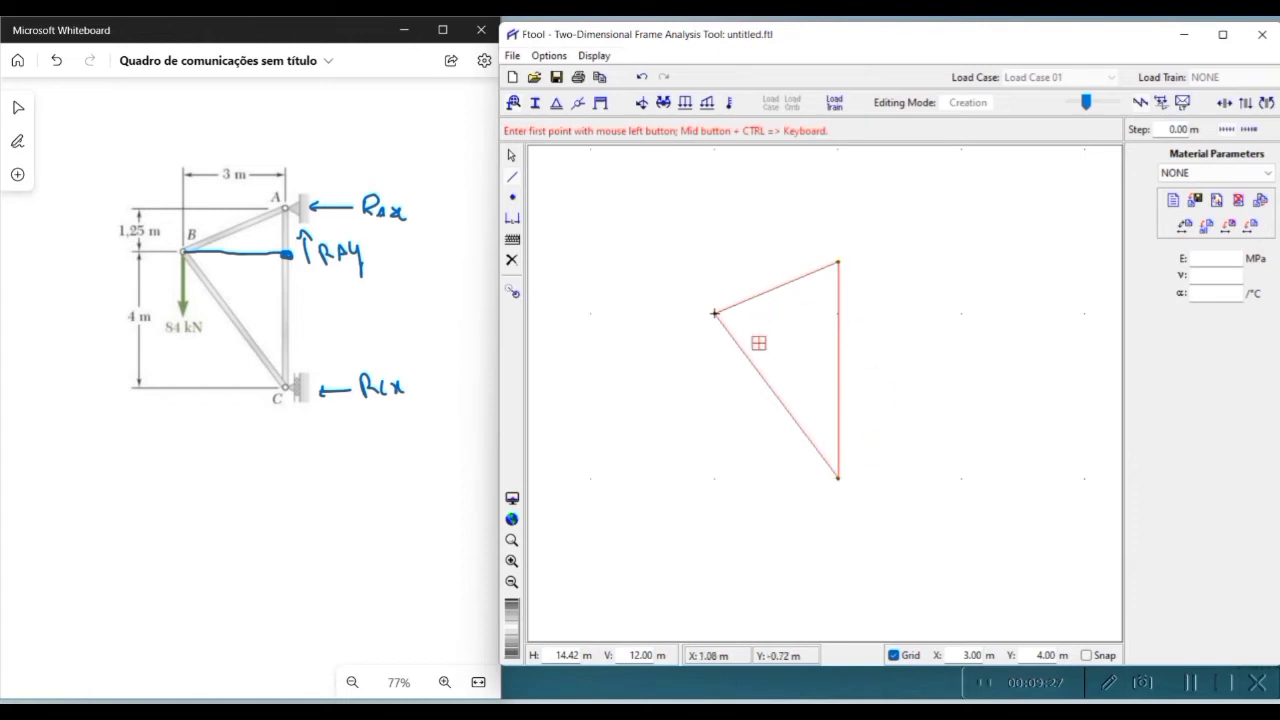
pyautogui.click(512, 156)
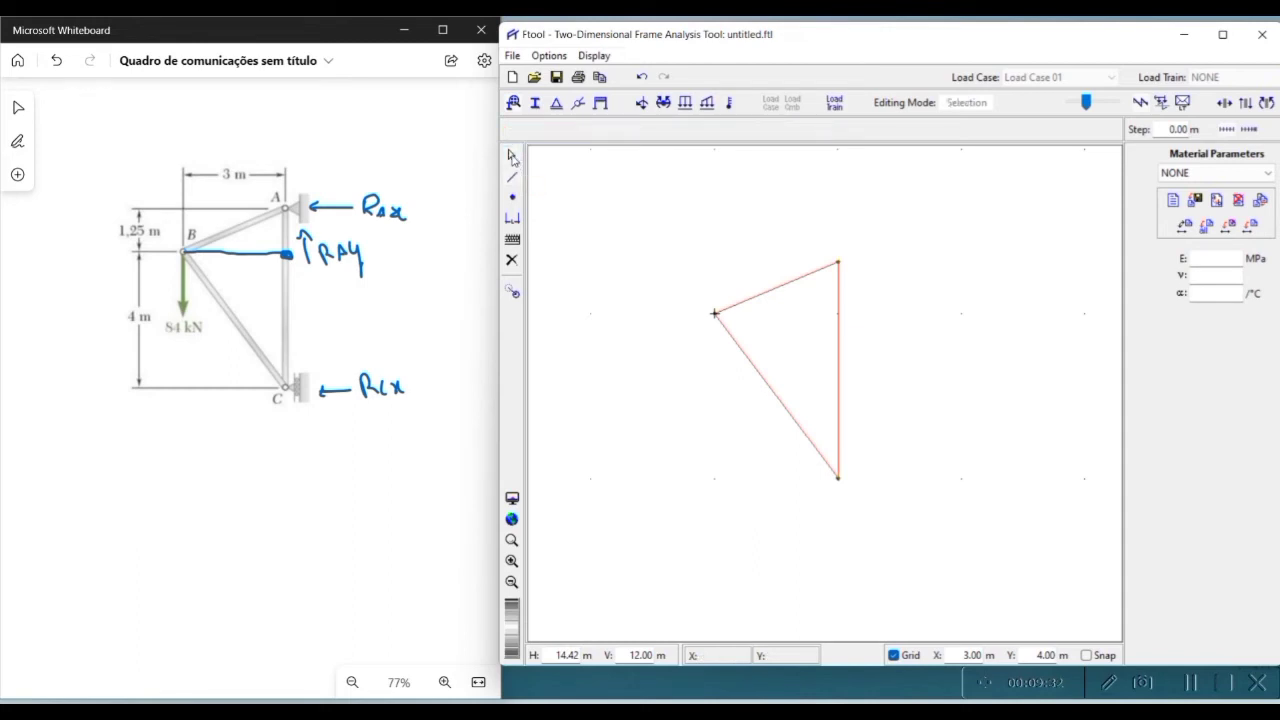
# Step: Apply a pinned support at joint A's node, with X and Y displacements fixed and rotation free
pyautogui.click(556, 104)
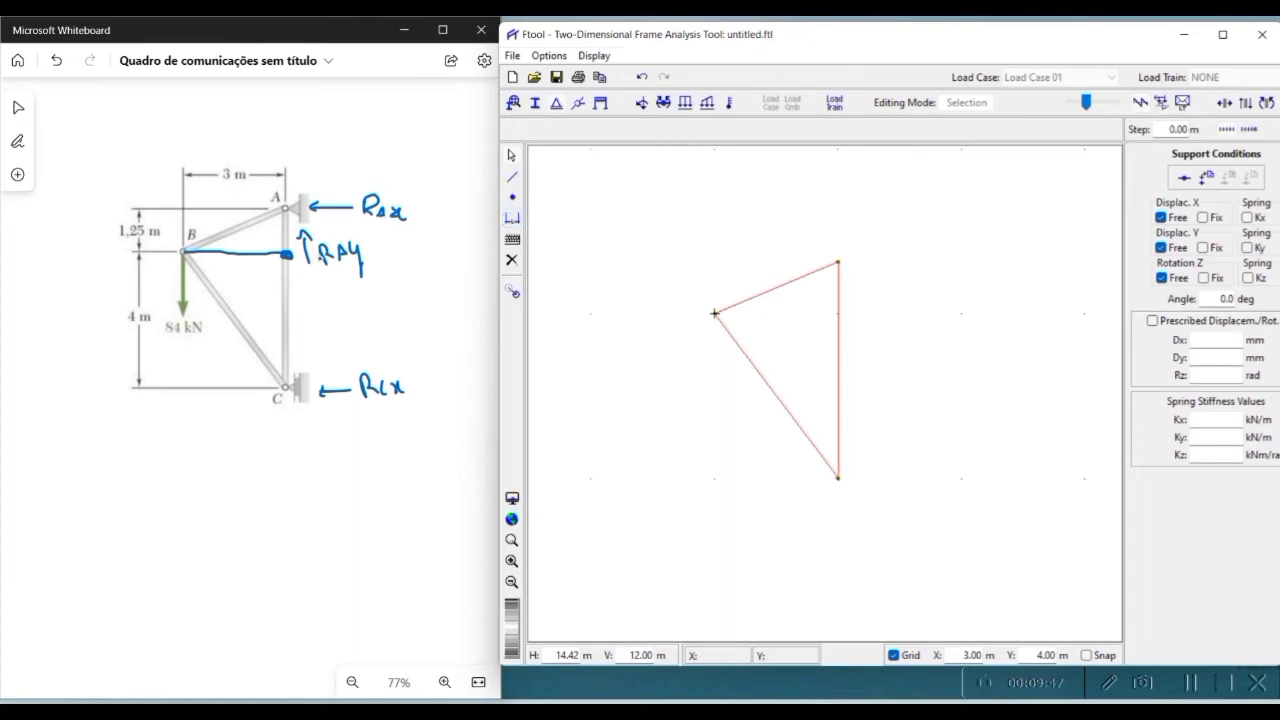
pyautogui.click(1203, 218)
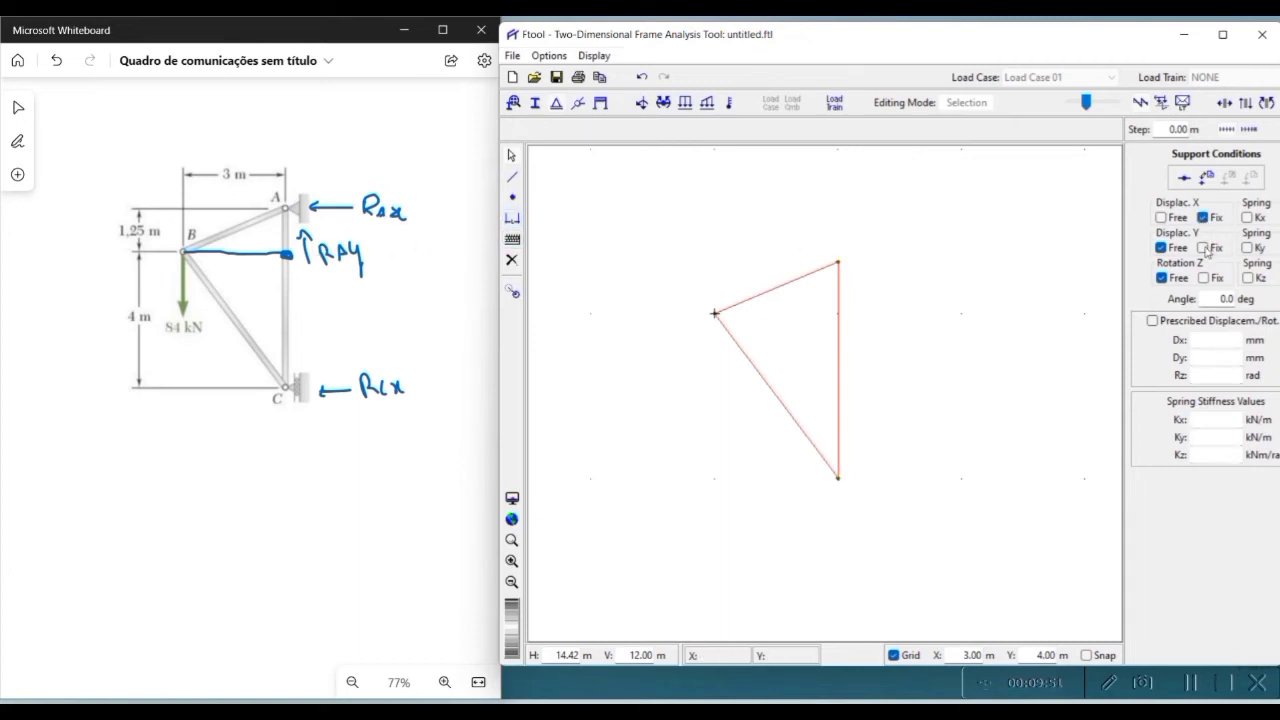
pyautogui.click(1204, 248)
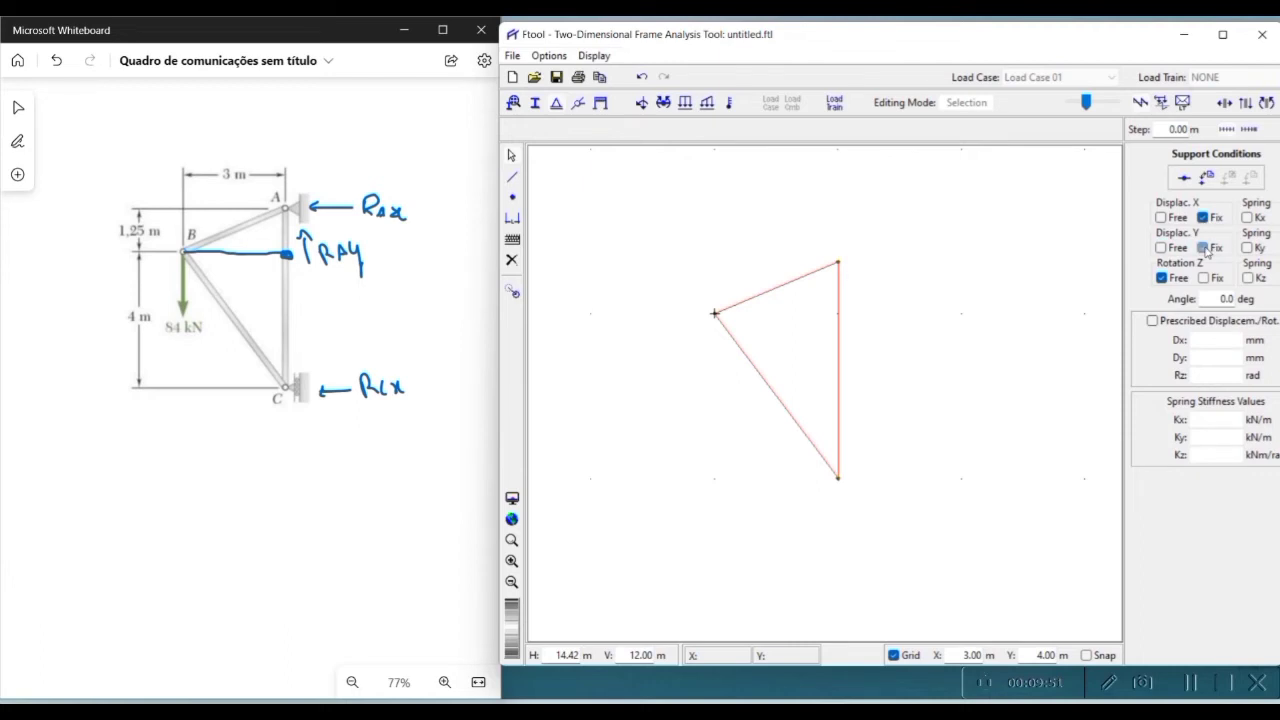
pyautogui.click(839, 264)
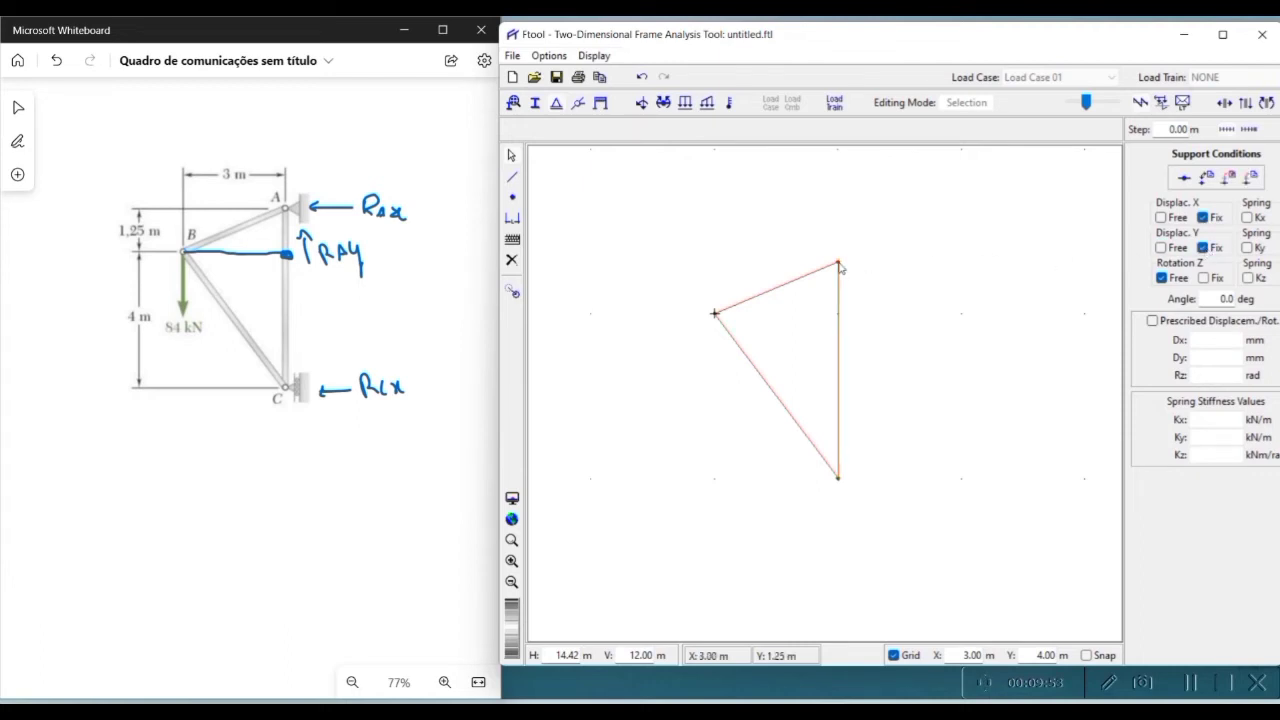
pyautogui.click(1252, 178)
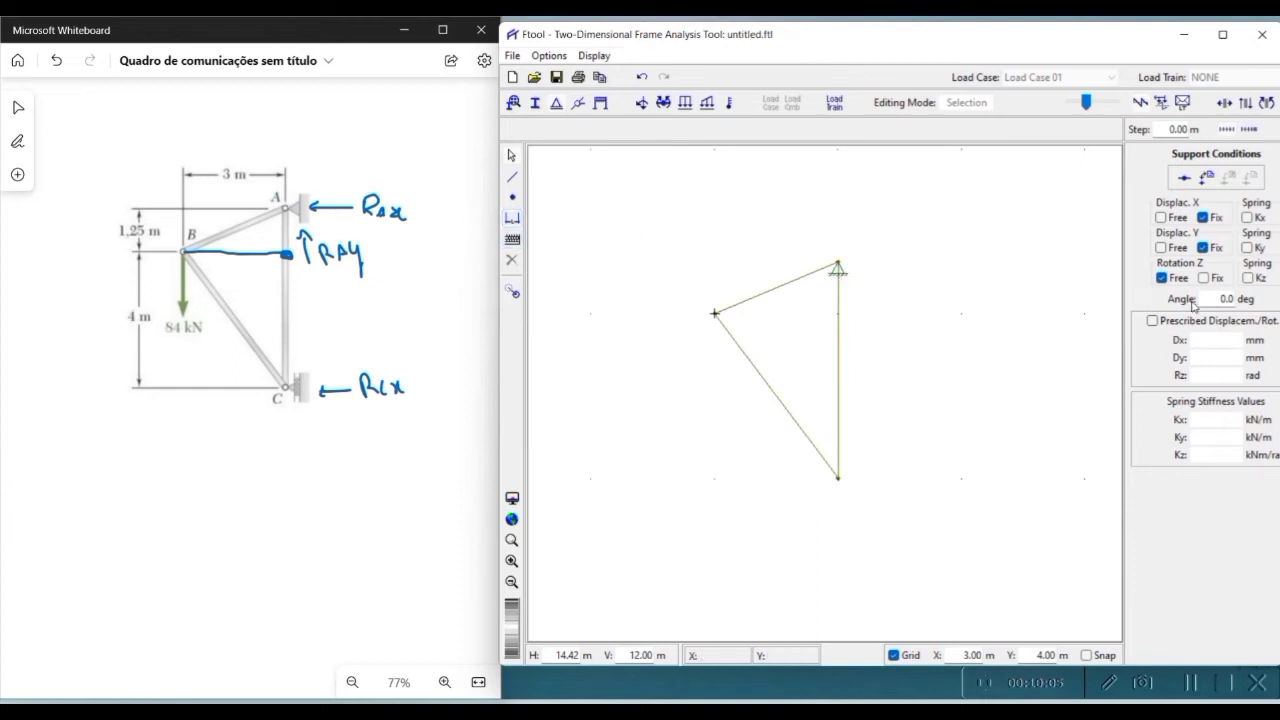
# Step: Set the angle of joint A's support to 90 degrees and apply it to the node
pyautogui.moveTo(1200, 300); pyautogui.dragTo(1252, 301)
pyautogui.write('90.0')
pyautogui.click(838, 263)
pyautogui.click(1257, 184)
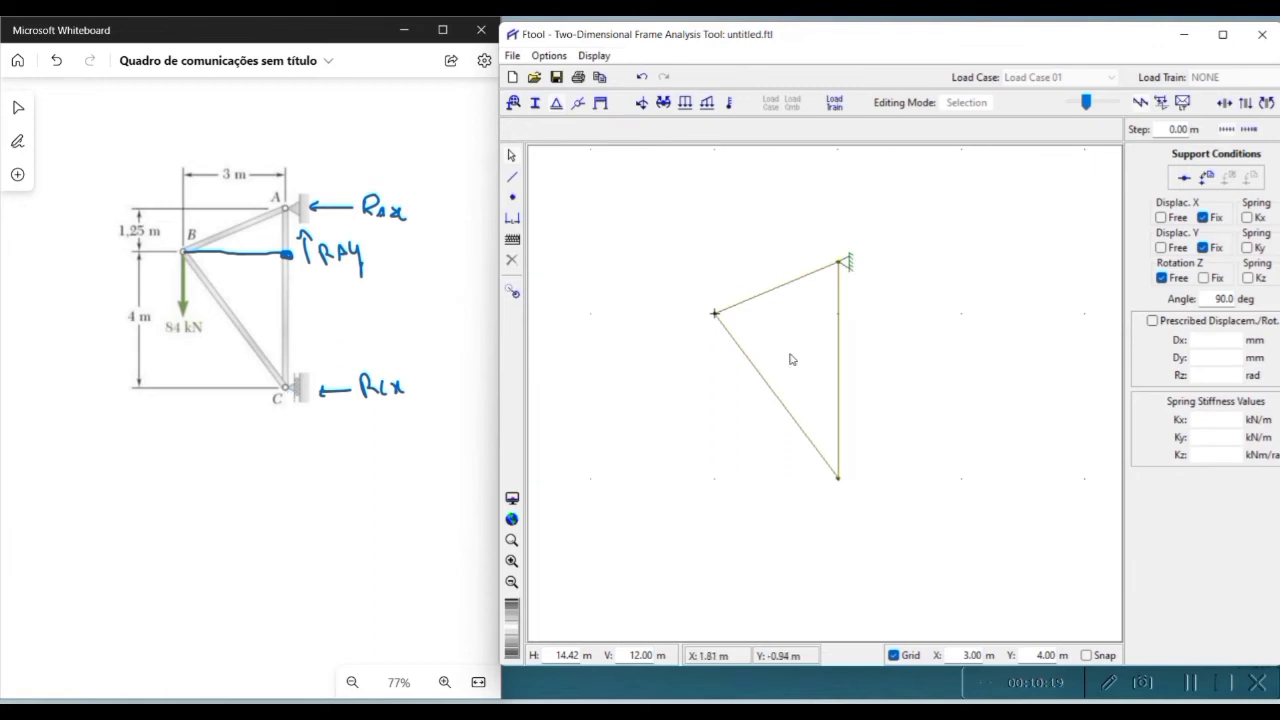
# Step: Apply a roller support at joint C's node, with X displacement fixed and Y displacement and rotation free
pyautogui.click(837, 478)
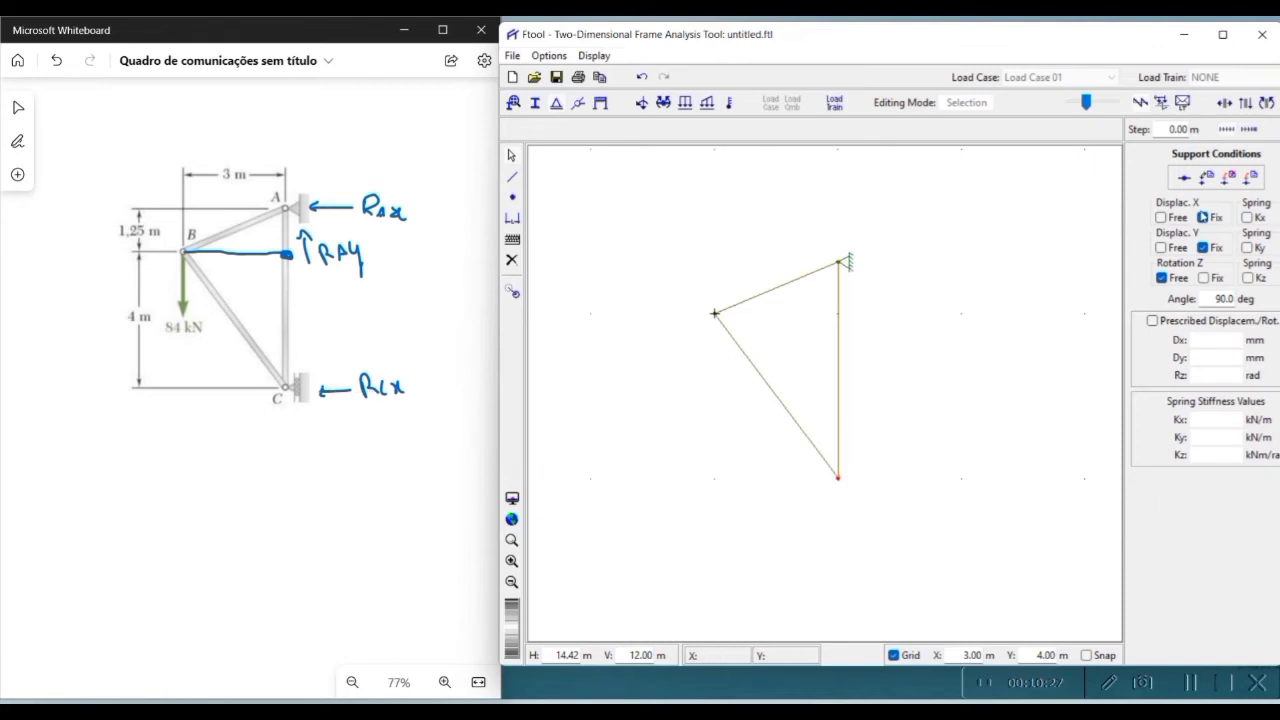
pyautogui.click(1176, 248)
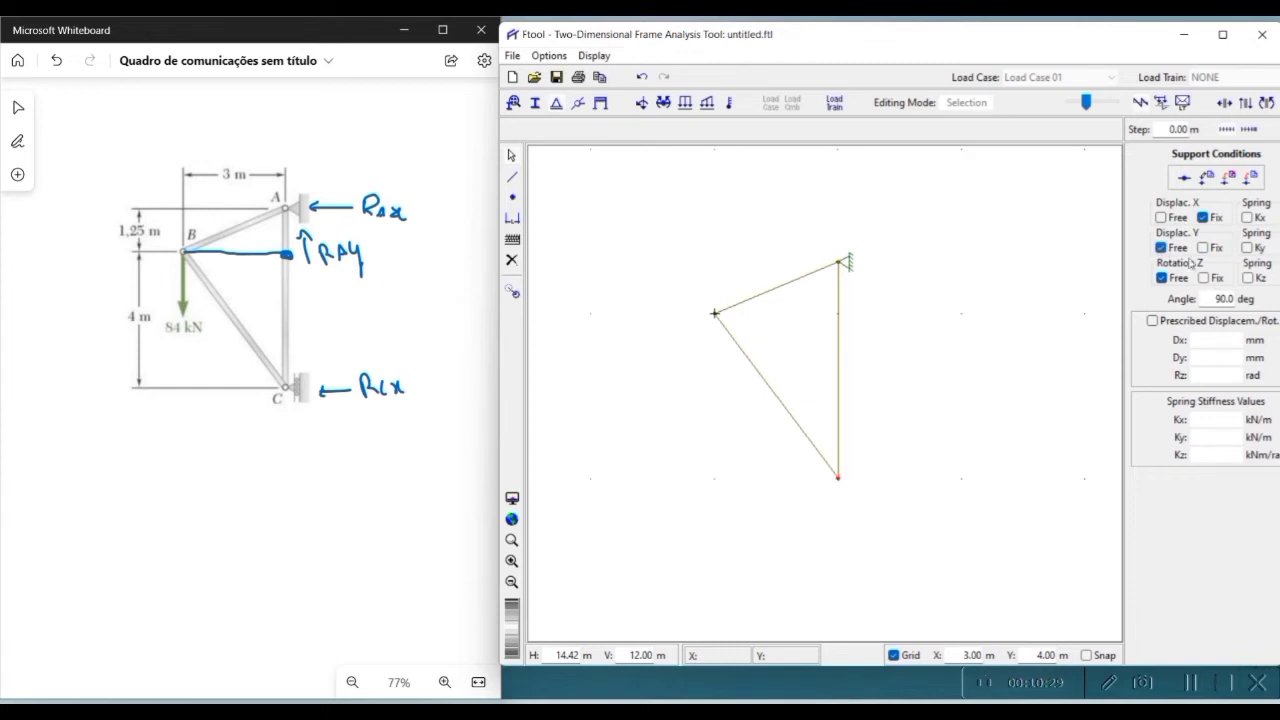
pyautogui.click(1254, 180)
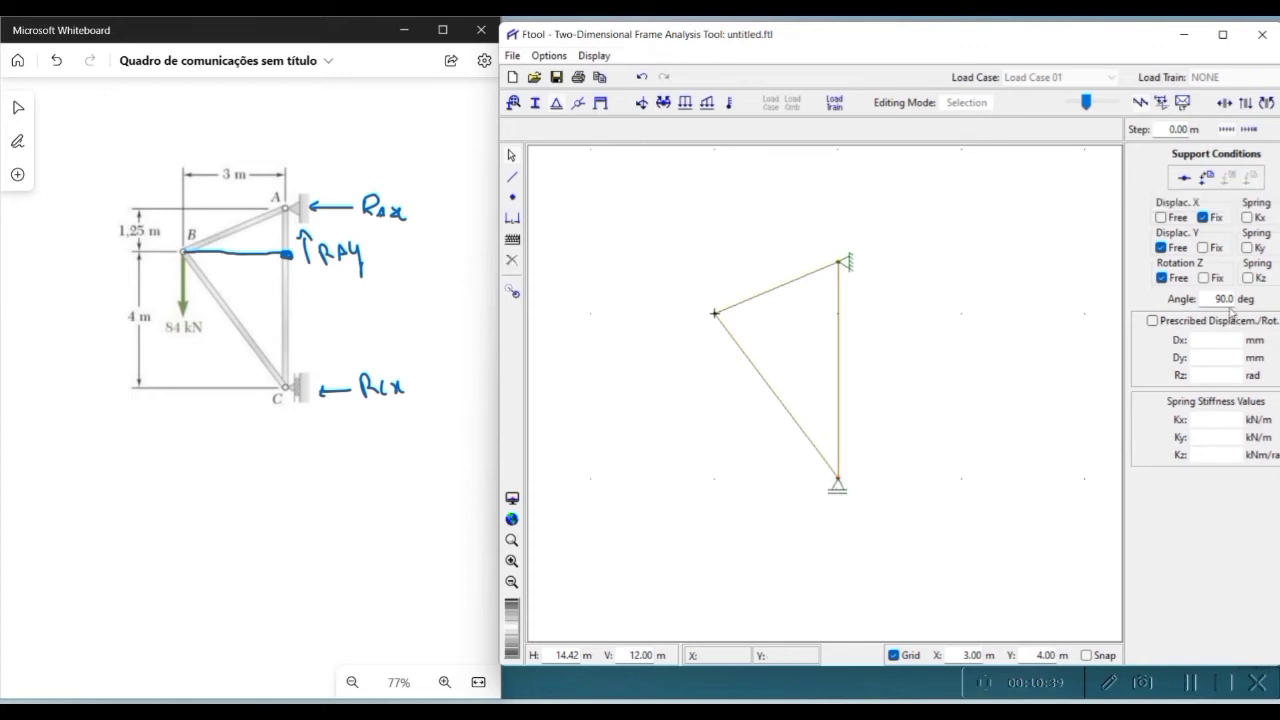
# Step: Set the angle of joint C's roller support to 180 degrees and apply it to the node
pyautogui.moveTo(1212, 298); pyautogui.dragTo(1256, 298)
pyautogui.write('180.0')
pyautogui.click(838, 480)
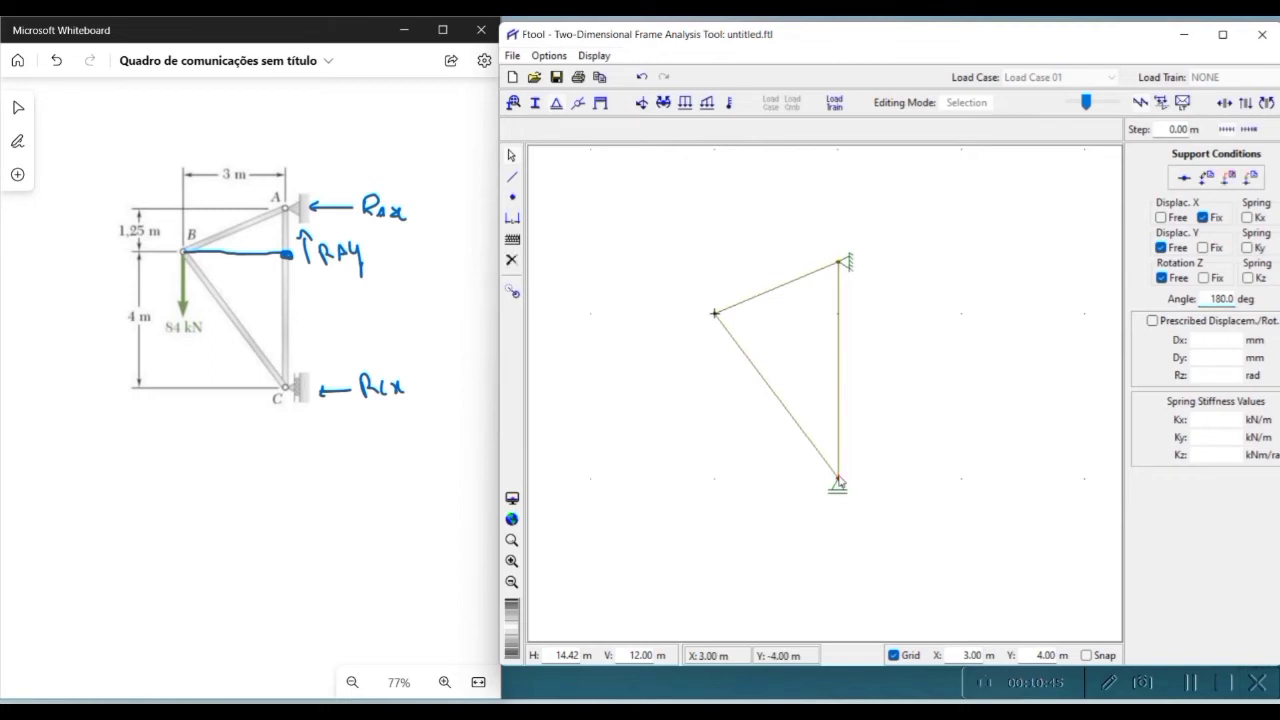
pyautogui.click(1250, 178)
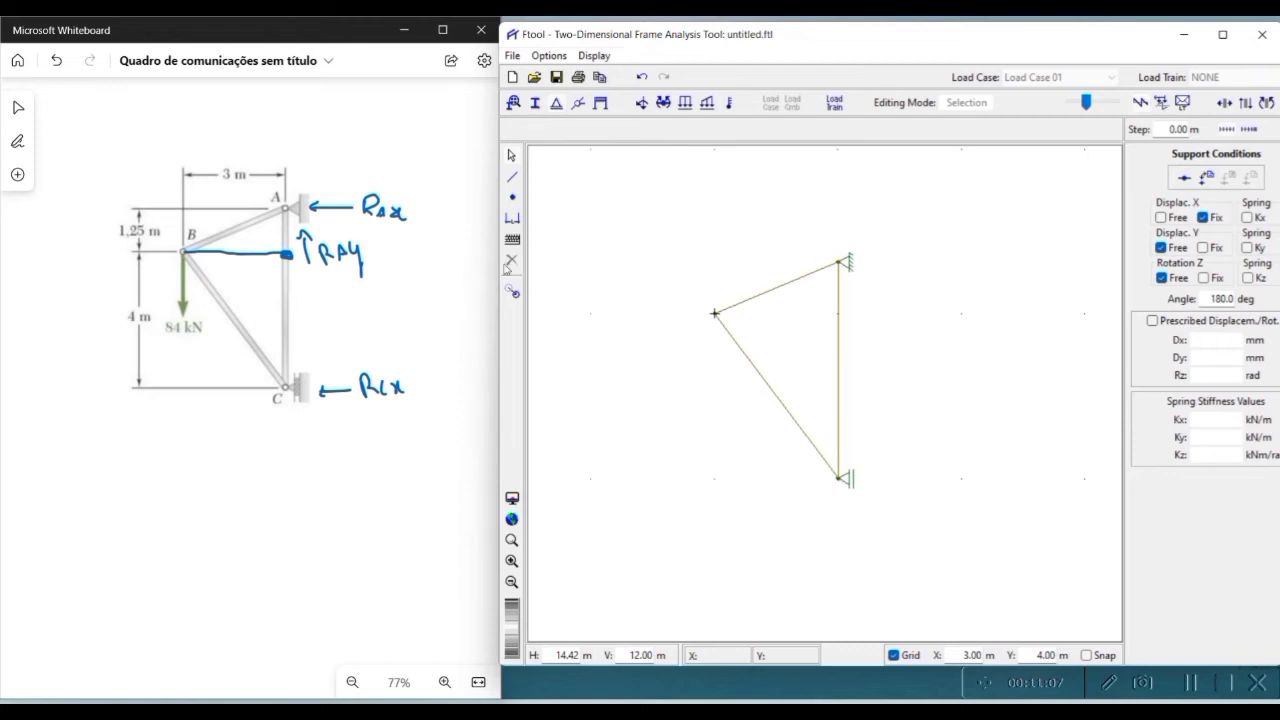
# Step: Create a nodal load labelled F1 with Fy -84 kN and apply it to joint B's node
pyautogui.click(645, 106)
pyautogui.click(717, 316)
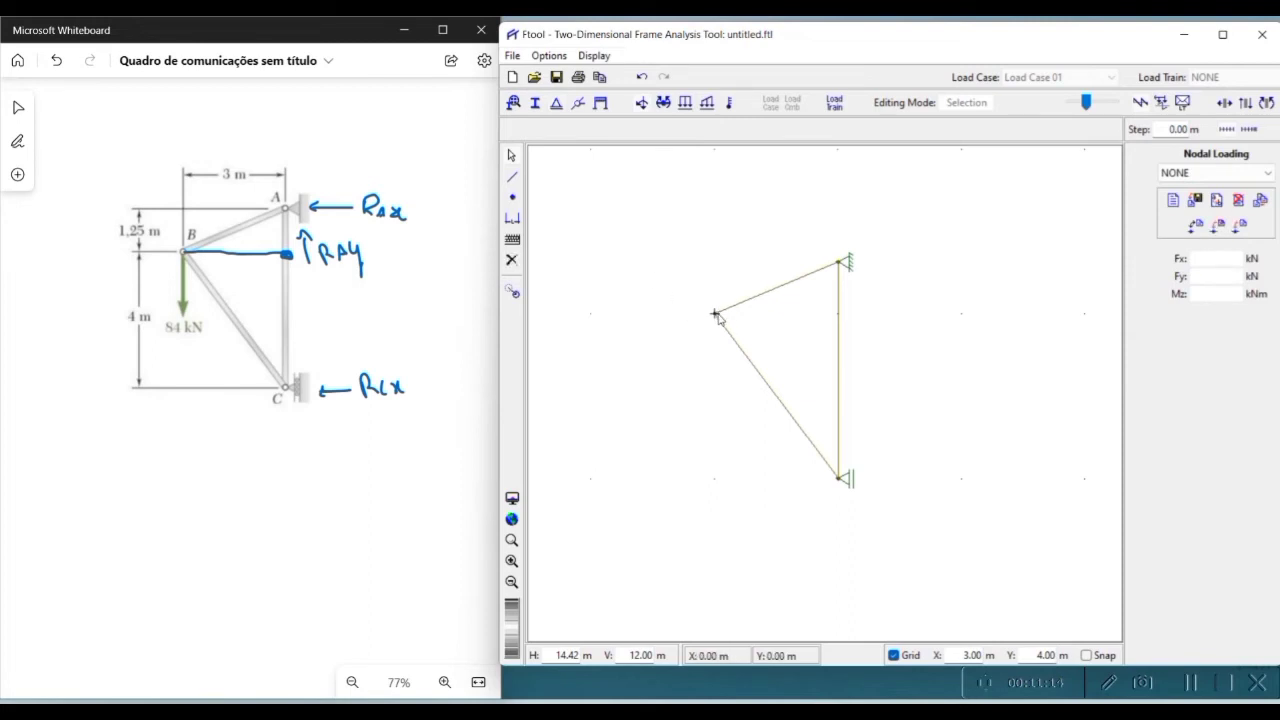
pyautogui.click(1175, 204)
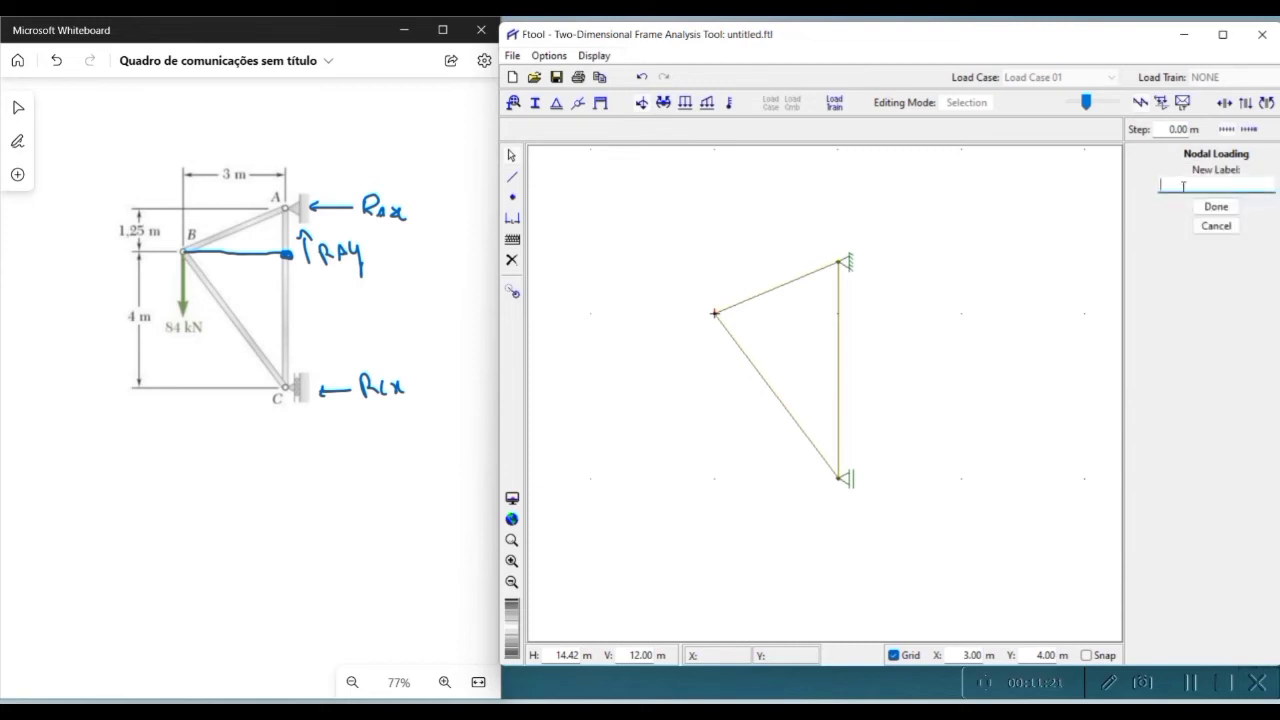
pyautogui.write('F1')
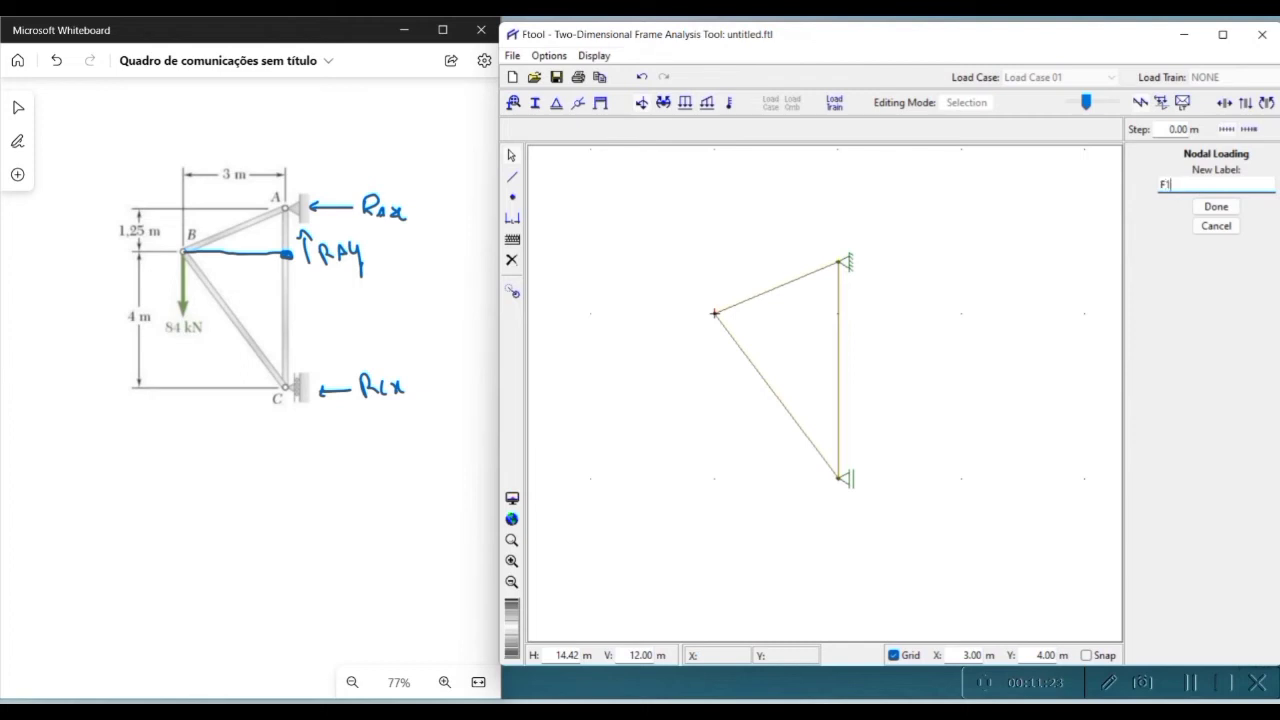
pyautogui.click(1225, 208)
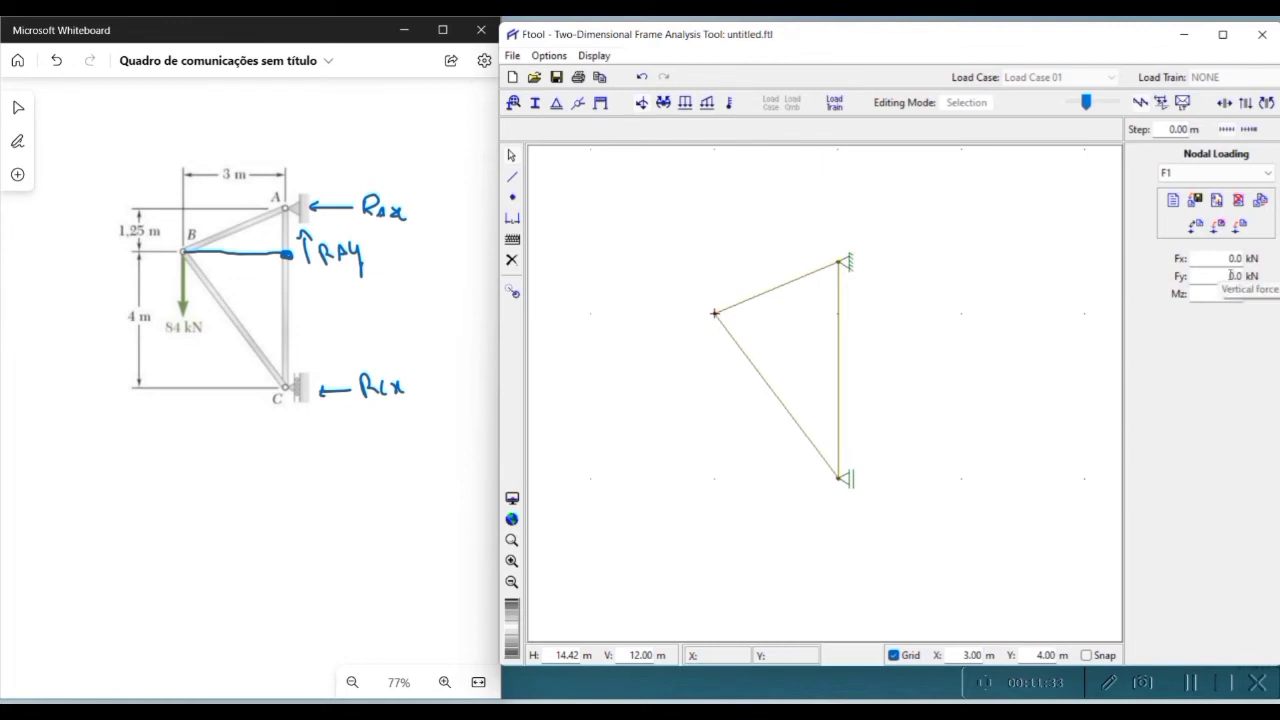
pyautogui.moveTo(1225, 276); pyautogui.dragTo(1266, 276)
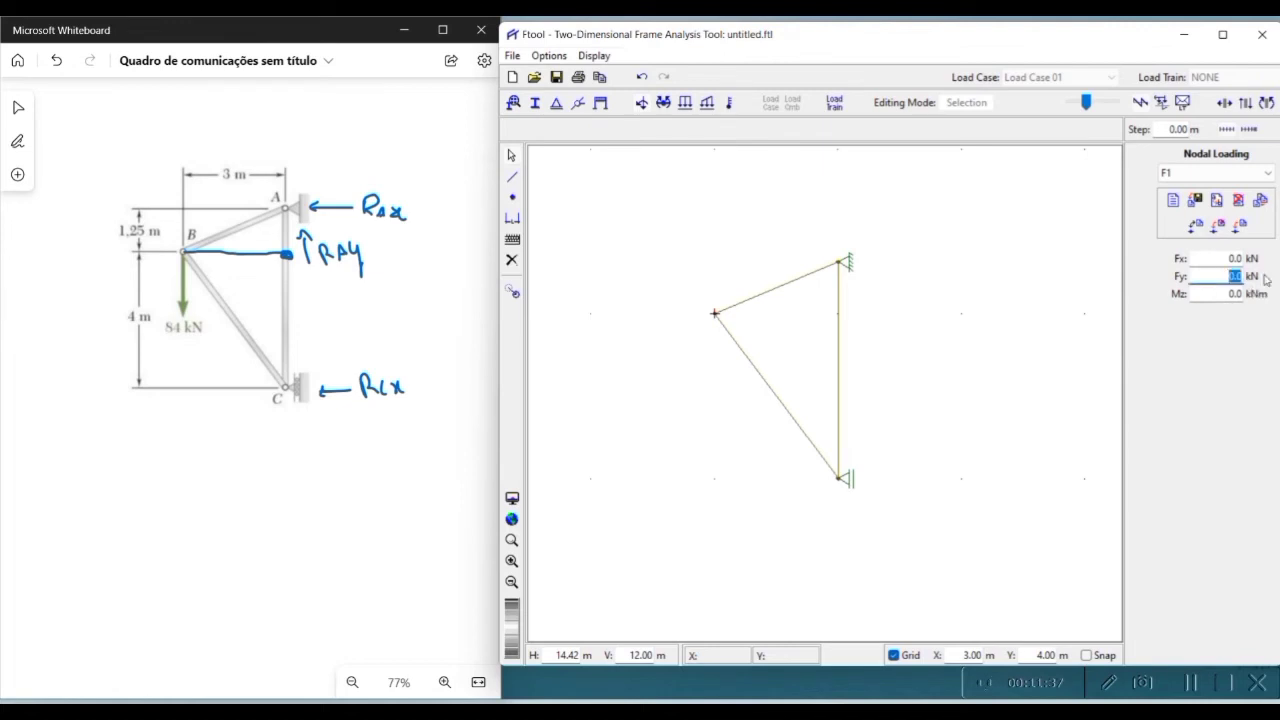
pyautogui.write('-84')
pyautogui.click(1240, 228)
pyautogui.click(1240, 230)
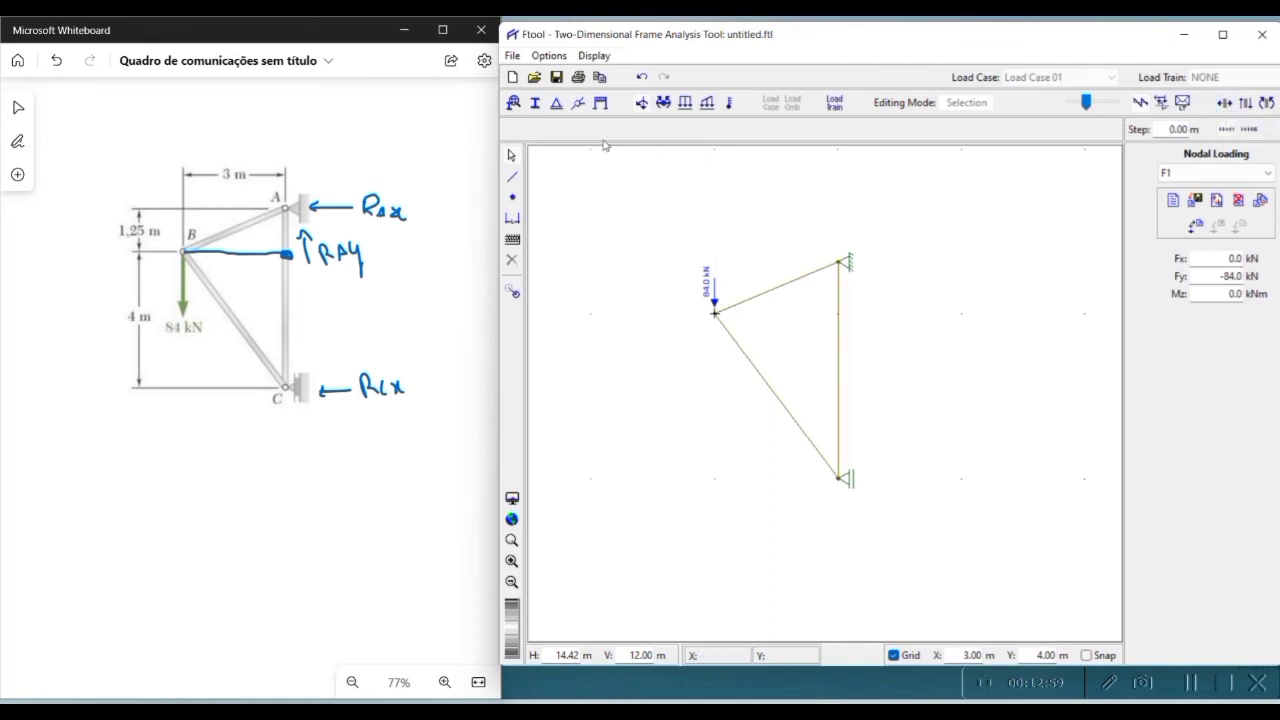
# Step: Create a Generic Isotropic material labelled M1 with its default parameters and apply it to all members
pyautogui.click(513, 104)
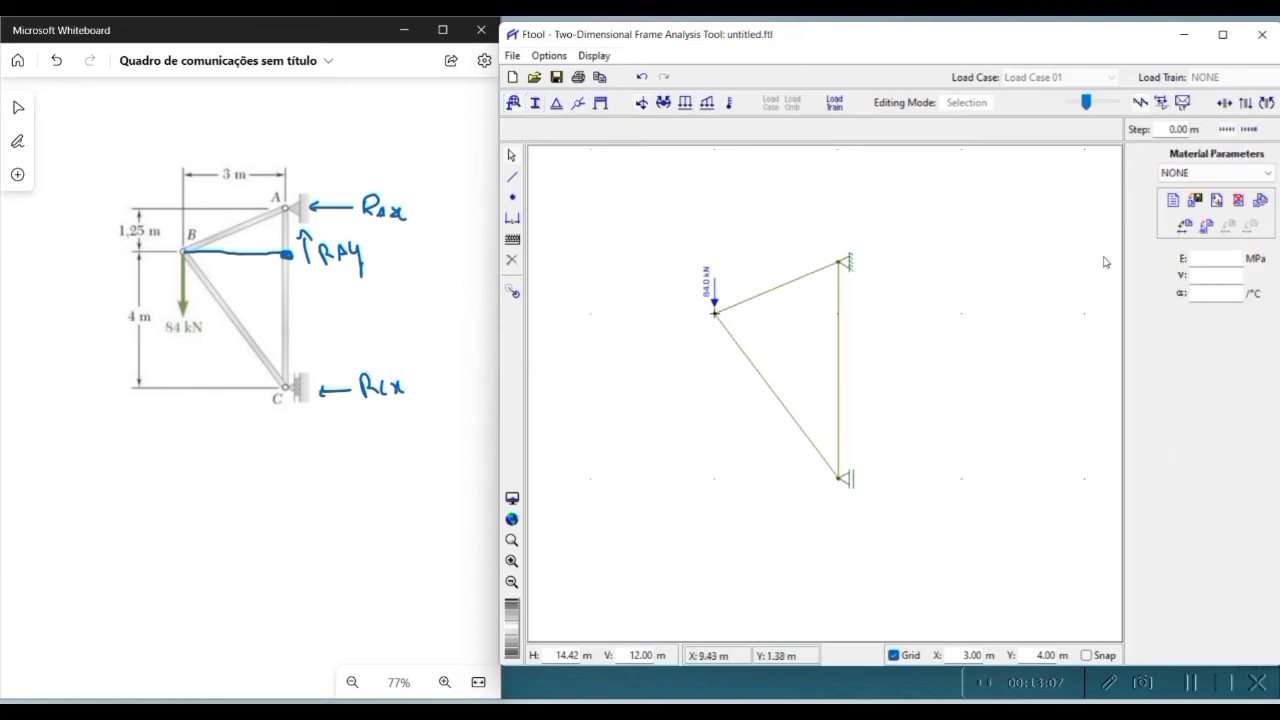
pyautogui.click(1176, 205)
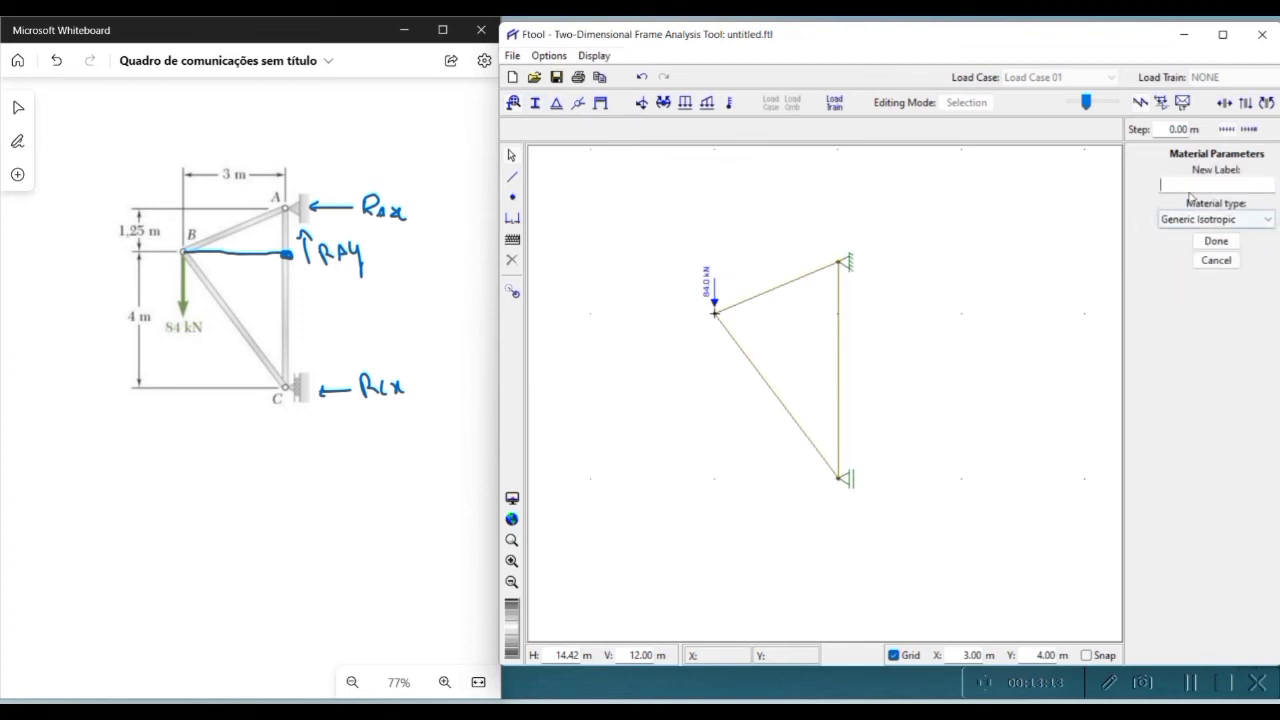
pyautogui.click(1194, 184)
pyautogui.write('M1')
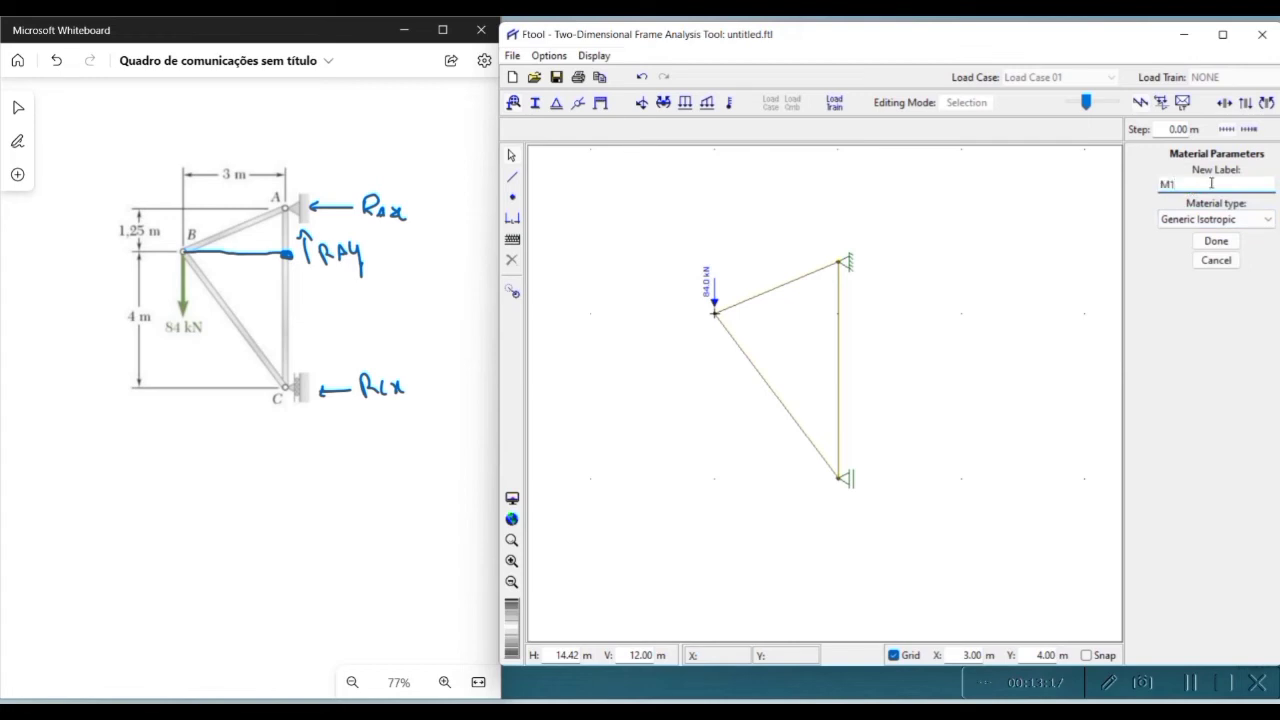
pyautogui.press('Return')
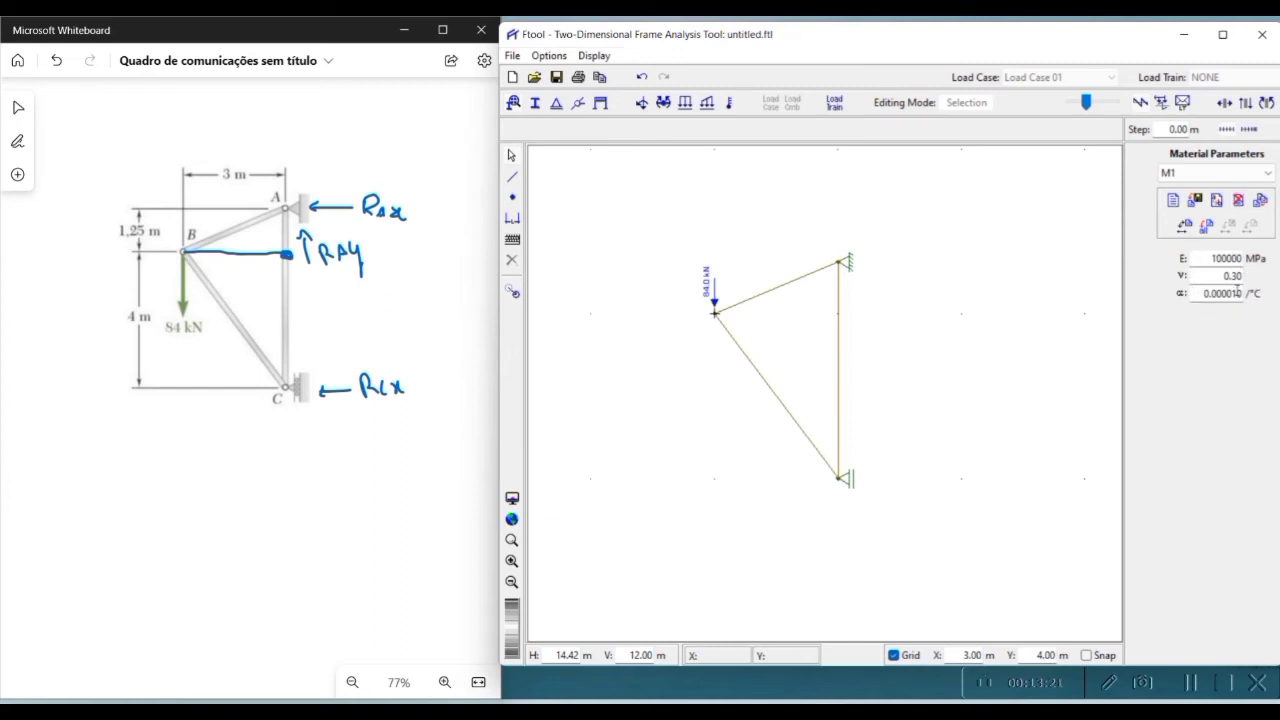
pyautogui.click(1207, 227)
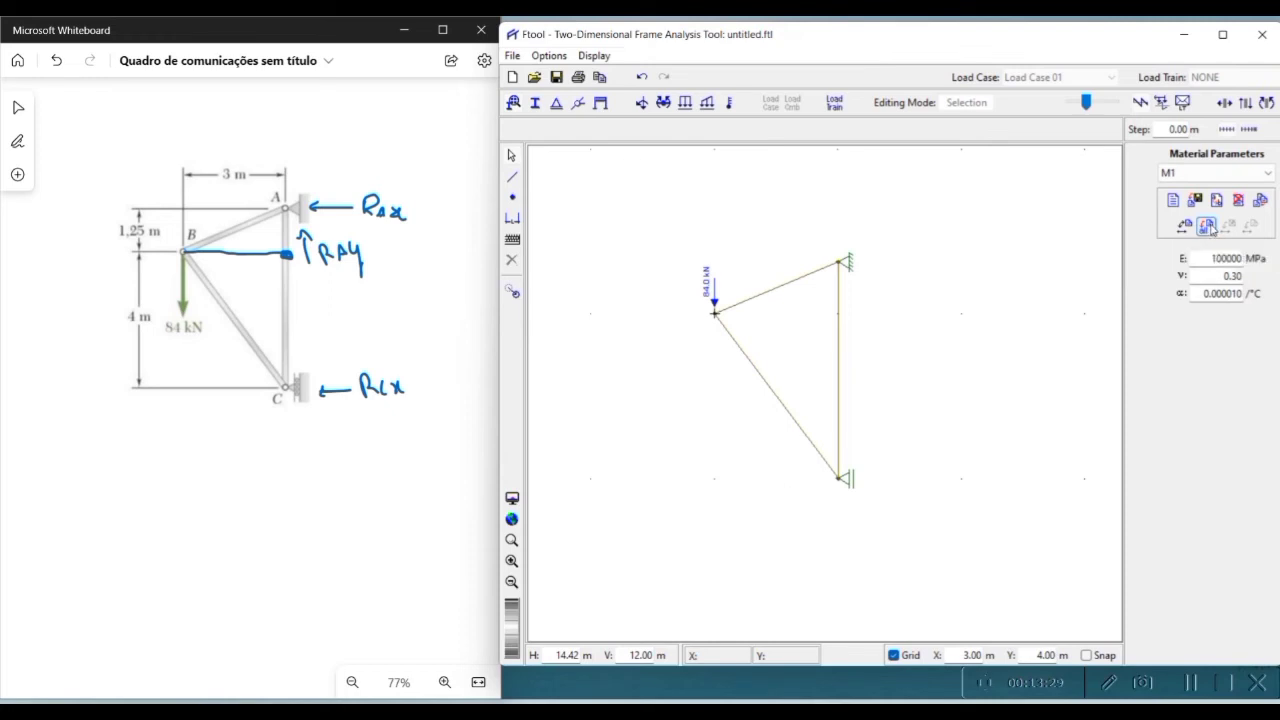
# Step: Create a new section labelled S1 with the parameterized Rectangle shape
pyautogui.click(535, 103)
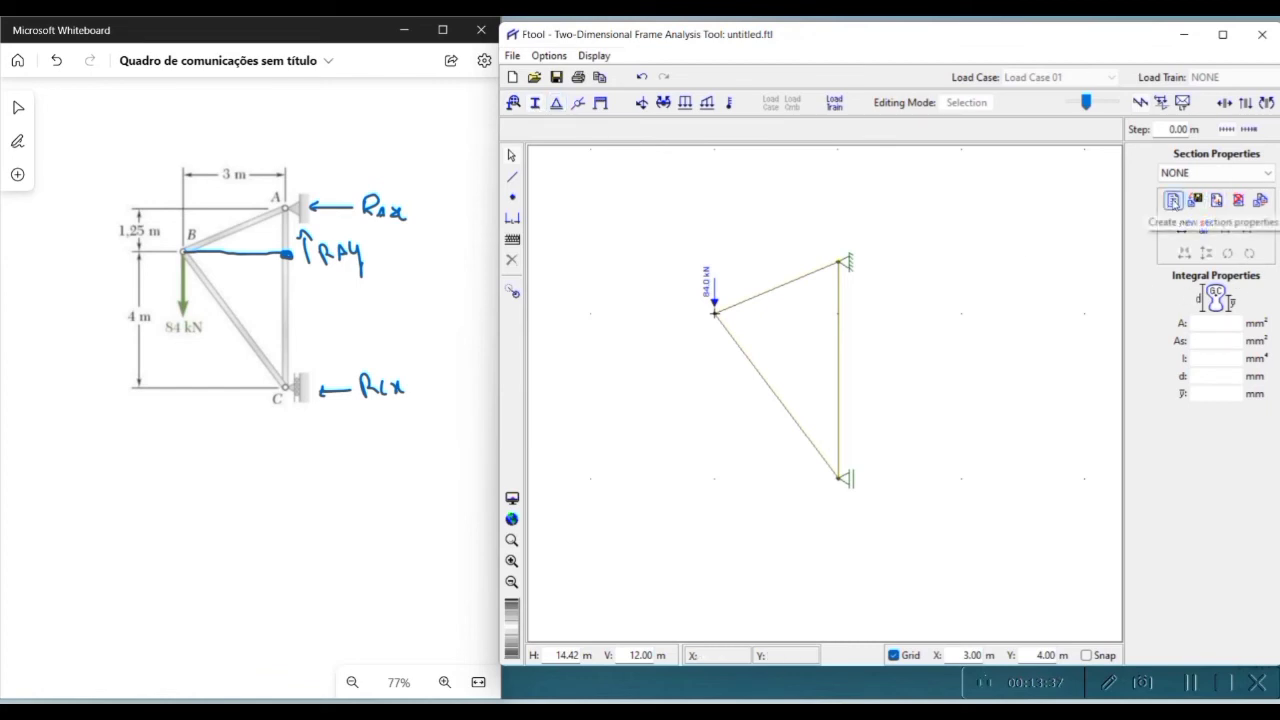
pyautogui.click(1174, 200)
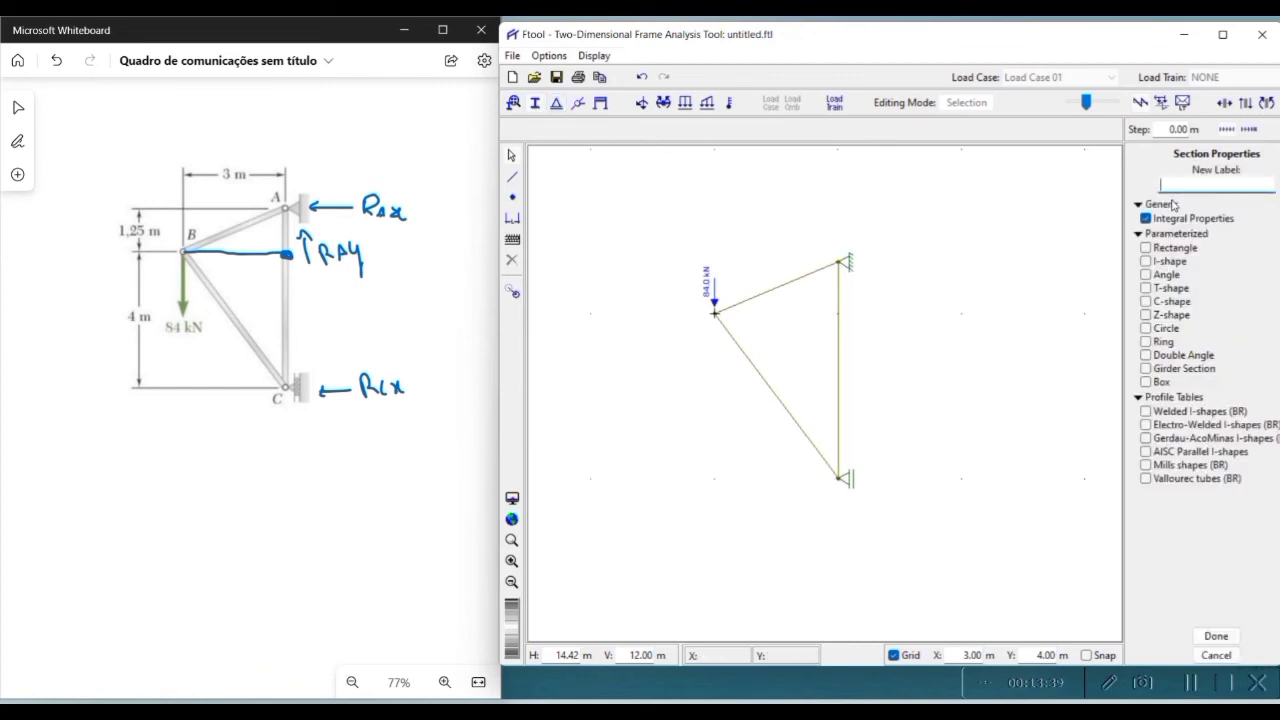
pyautogui.write('S1')
pyautogui.click(1146, 249)
pyautogui.press('Return')
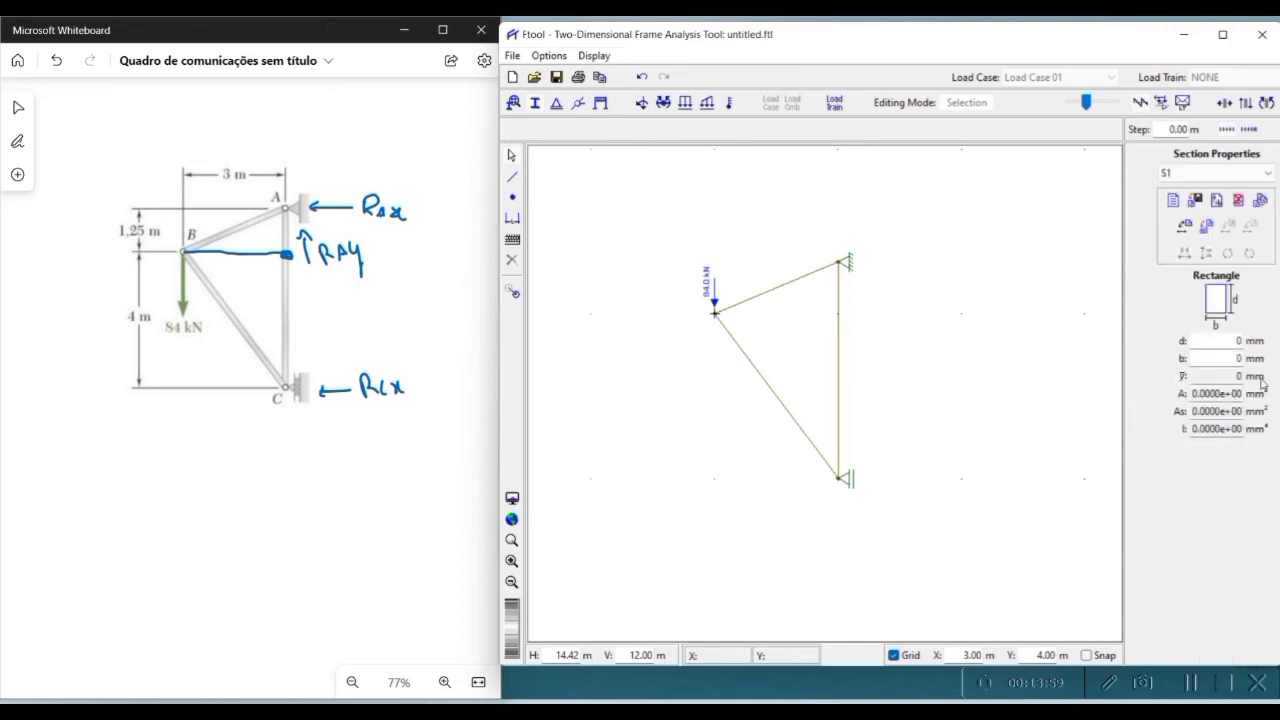
# Step: Set section S1's height d and width b to 10 mm each and apply it to all members
pyautogui.click(1228, 341)
pyautogui.write('1')
pyautogui.press('Tab')
pyautogui.write('1')
pyautogui.press('Return')
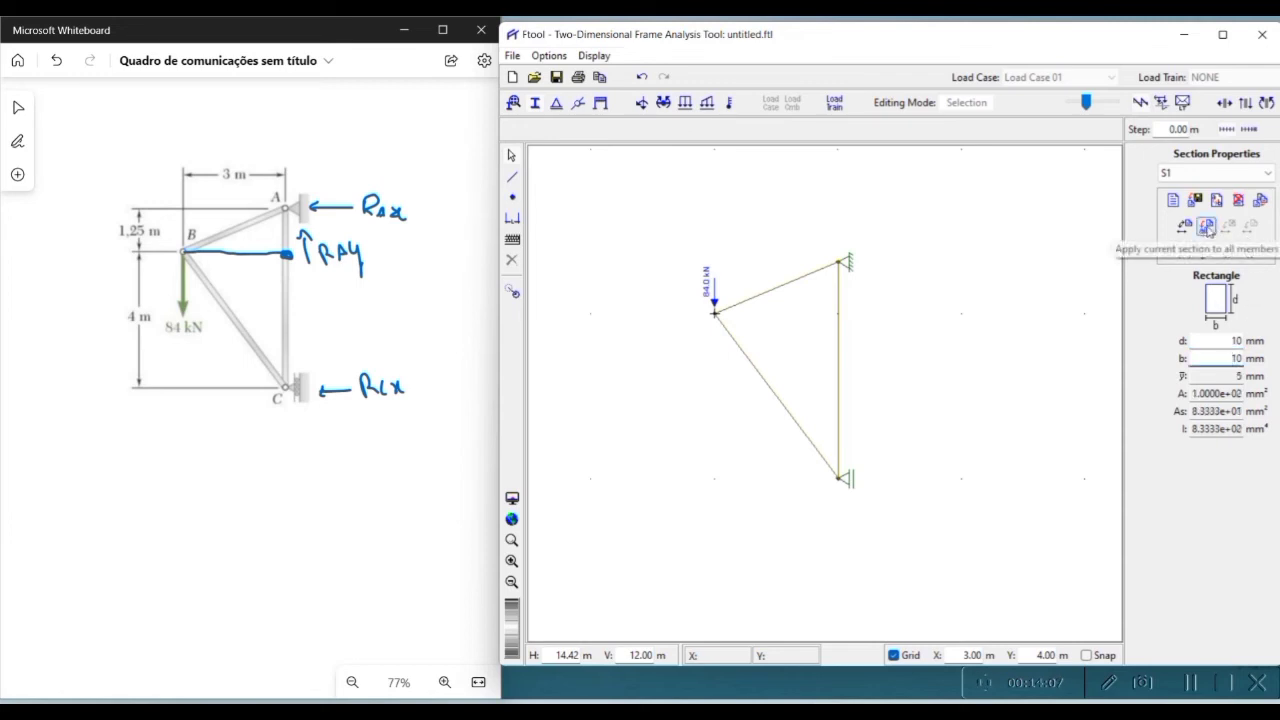
pyautogui.click(1207, 227)
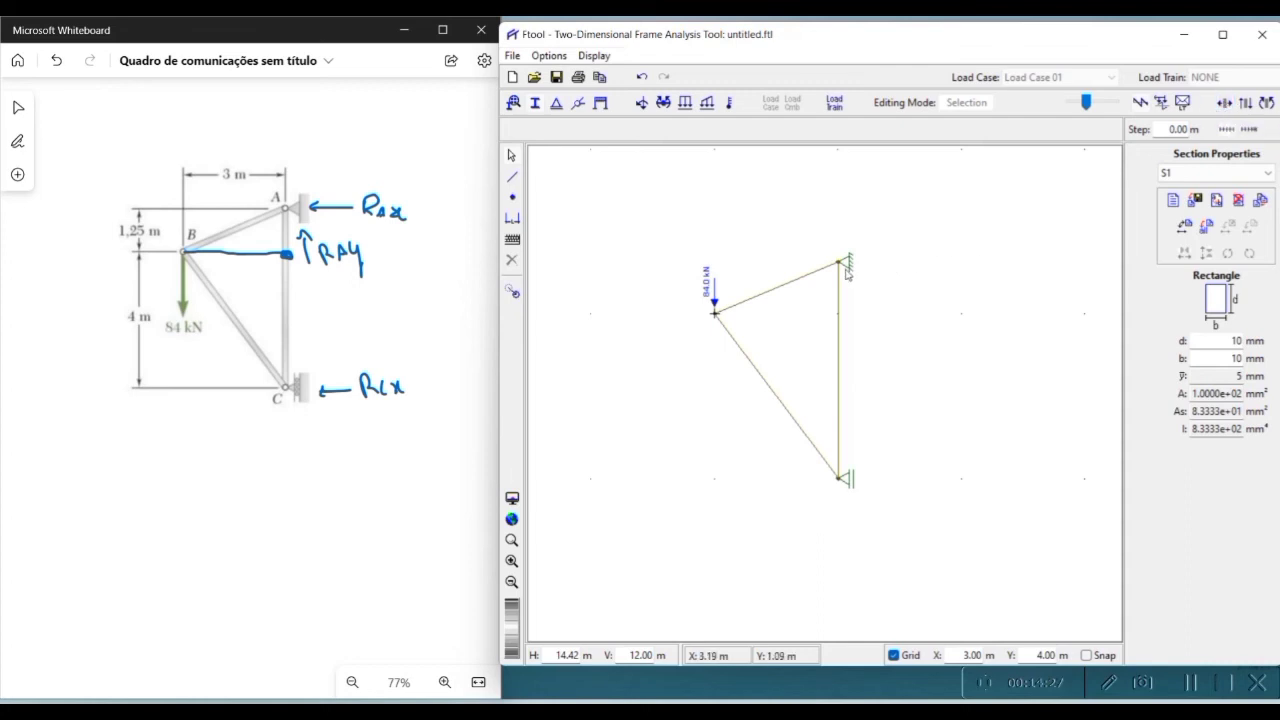
# Step: Turn on the display of reaction values and run the axial force analysis, saving the model to the Desktop as Treliça 2
pyautogui.click(594, 55)
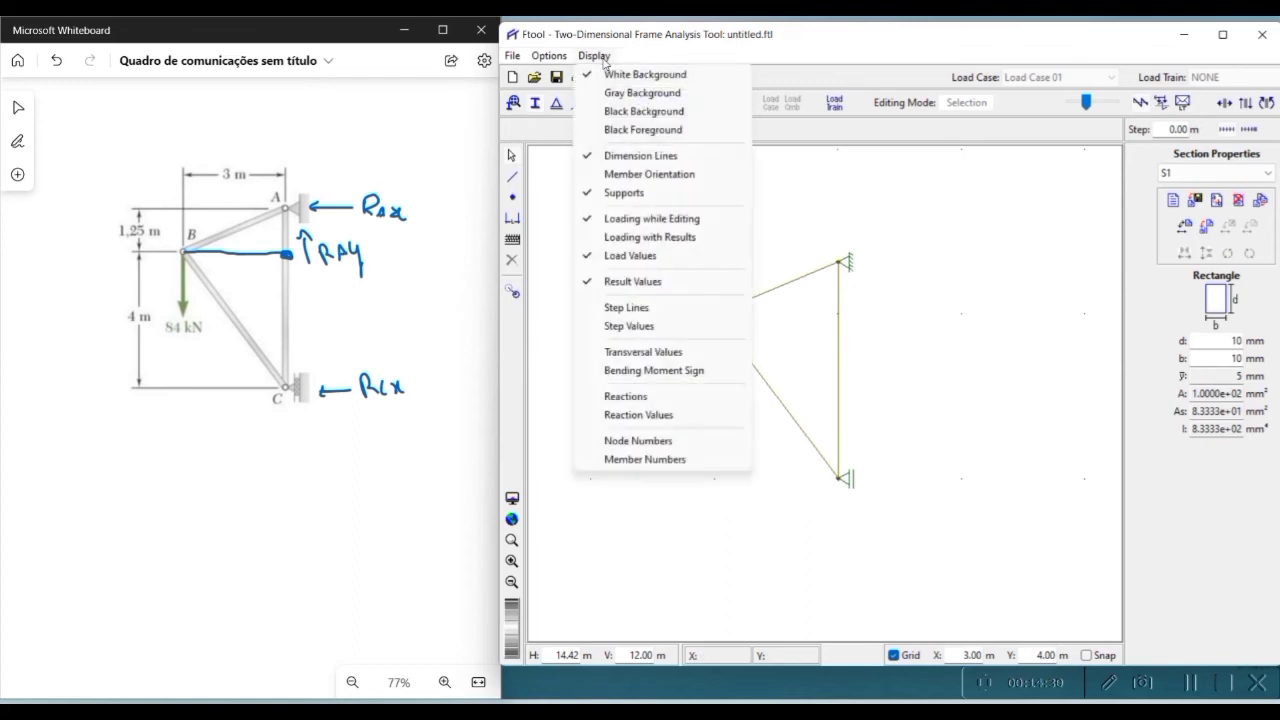
pyautogui.click(688, 421)
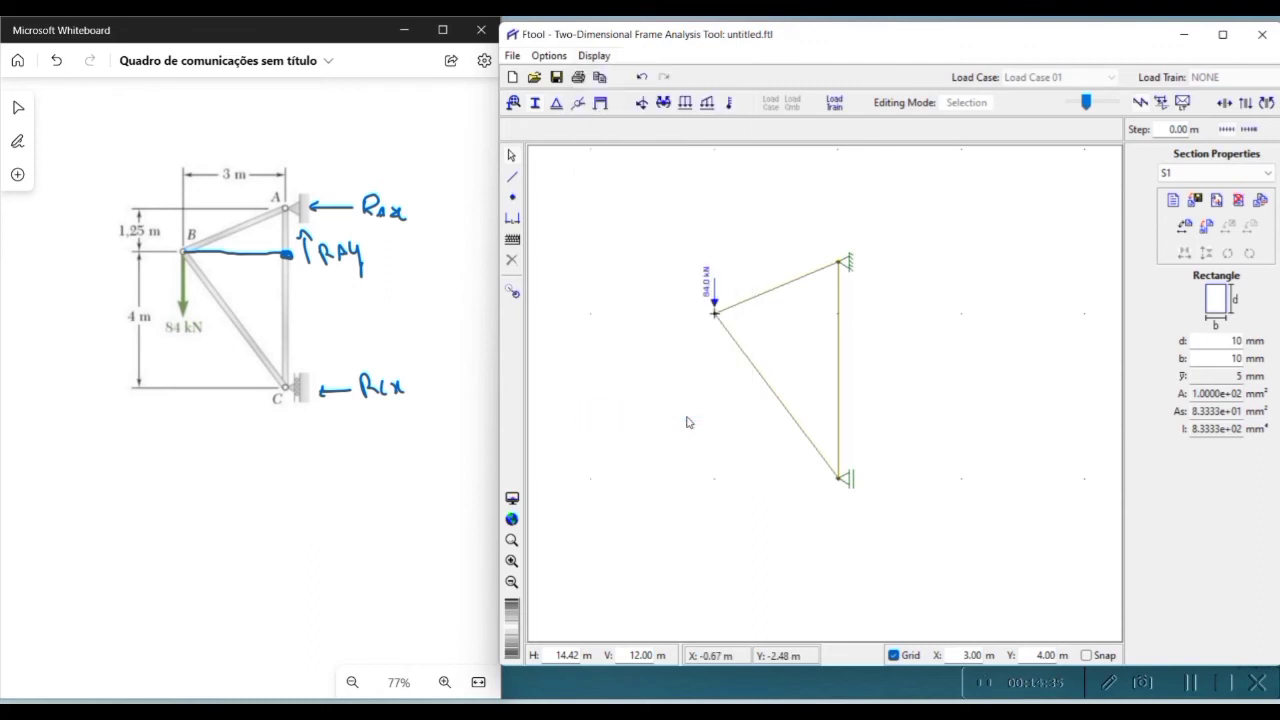
pyautogui.click(1225, 103)
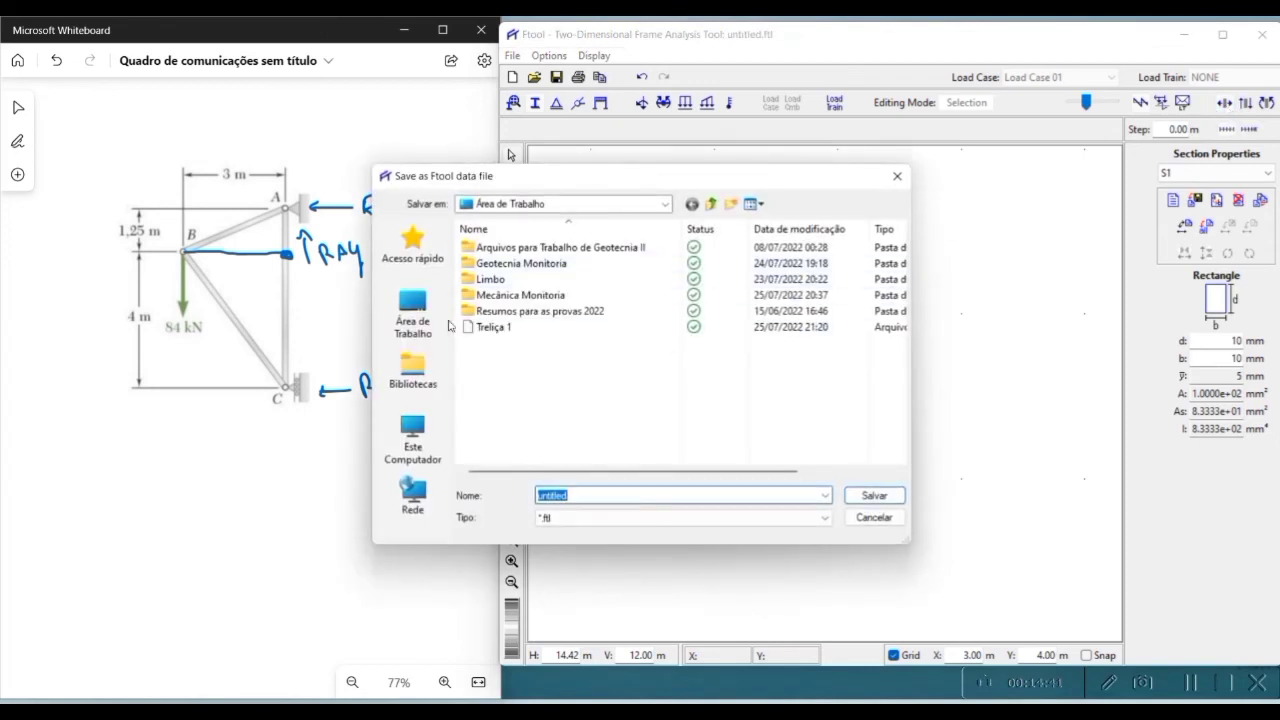
pyautogui.click(415, 316)
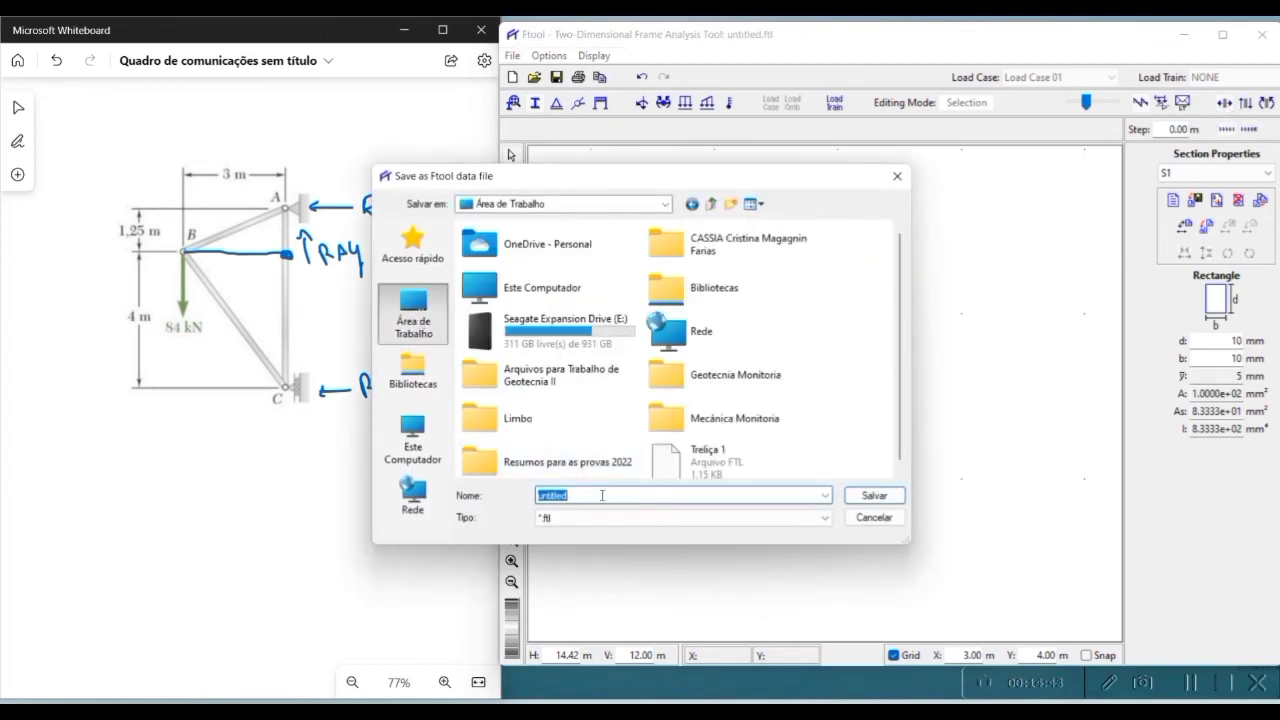
pyautogui.write('Treliça')
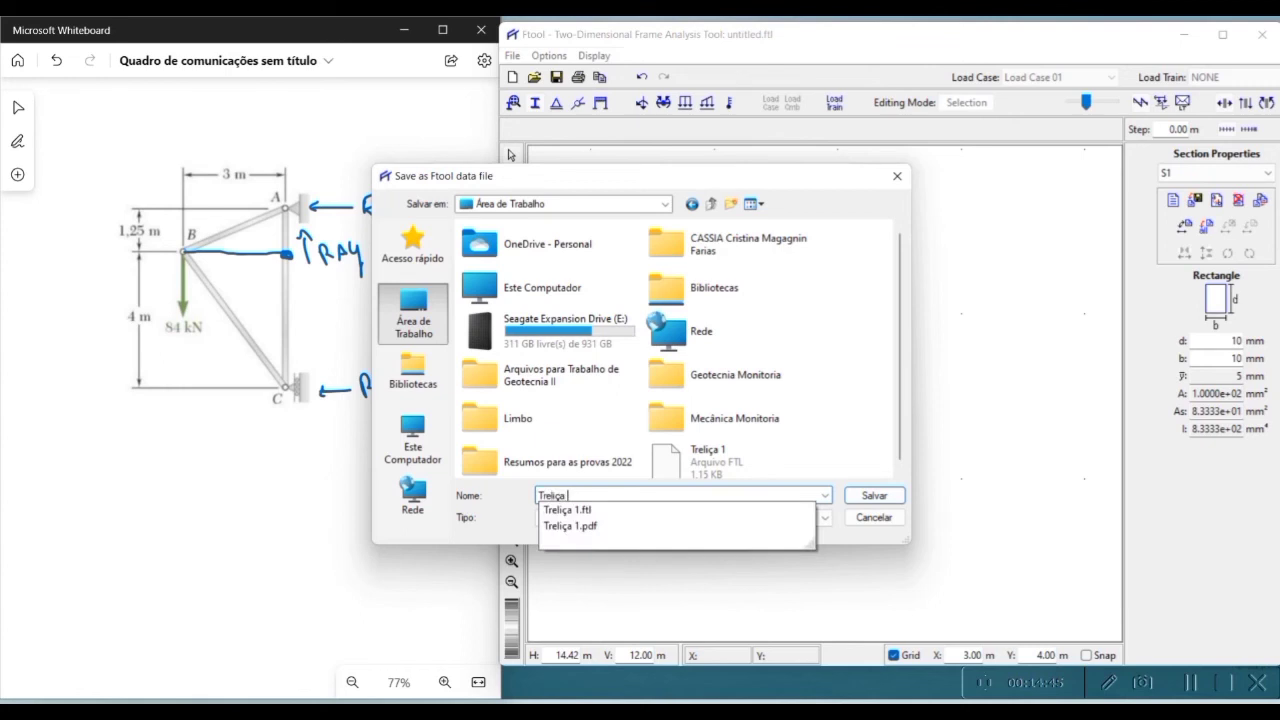
pyautogui.write(' 2')
pyautogui.press('Return')
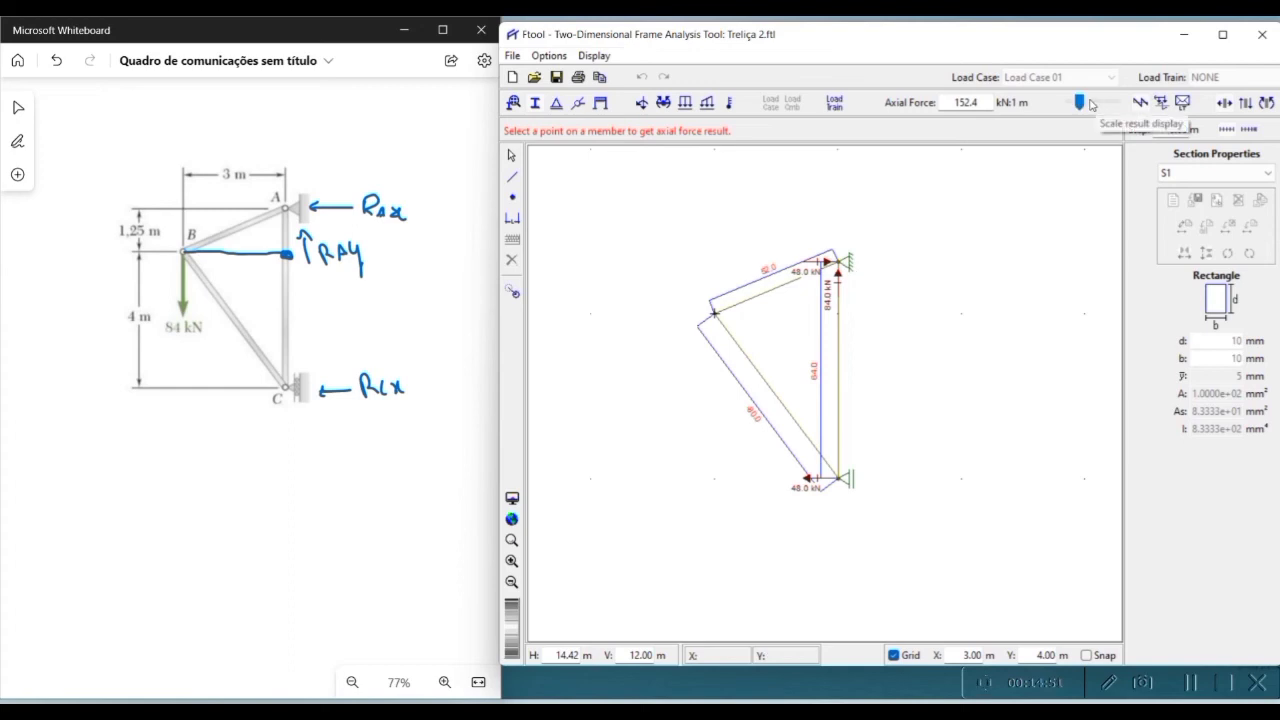
# Step: Shrink the axial force diagram's scale until it lies on the members, and query the axial force in member AB
pyautogui.moveTo(1080, 102)
pyautogui.mouseDown()
pyautogui.moveTo(1108, 104)
pyautogui.moveTo(1070, 103)
pyautogui.mouseUp()
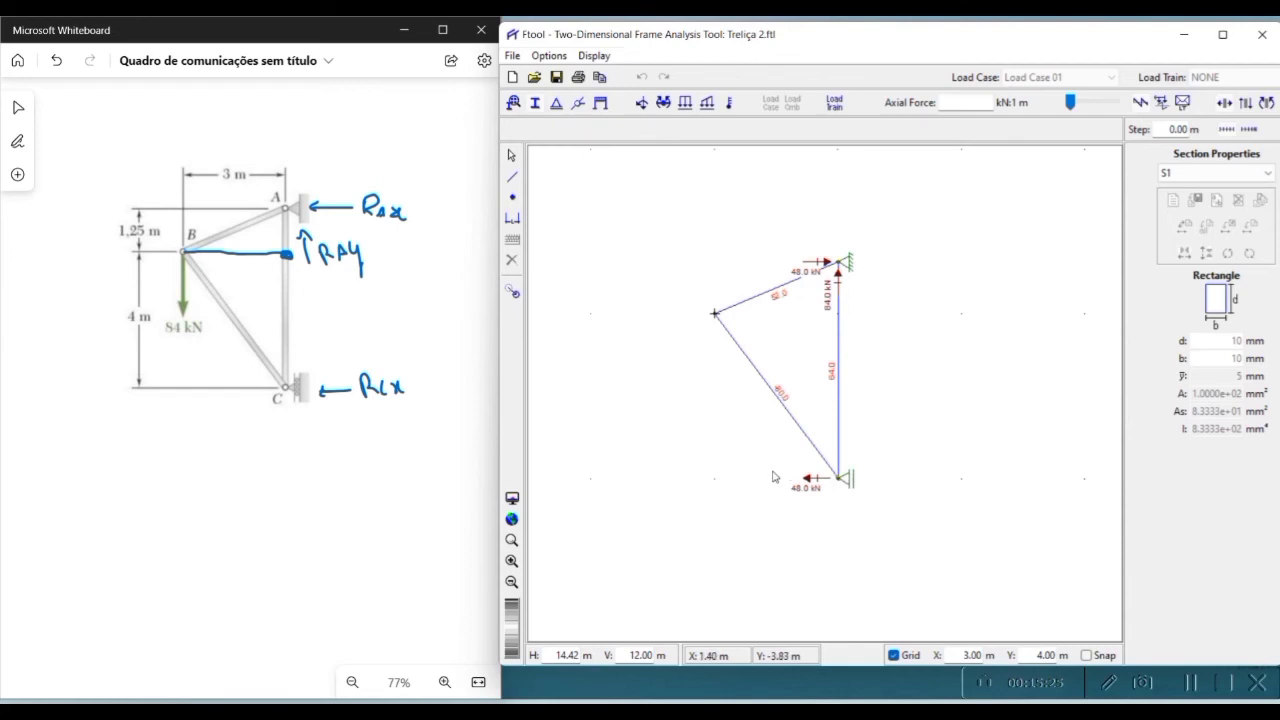
pyautogui.click(768, 297)
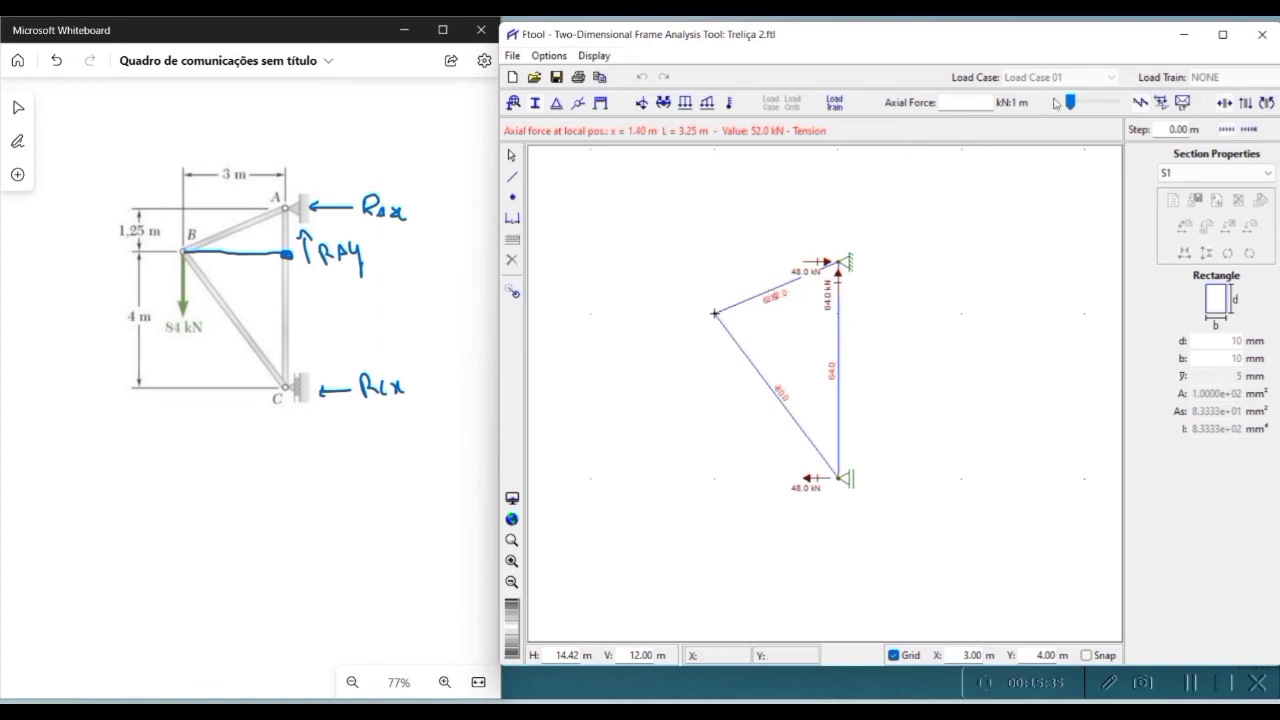
# Step: Enlarge the axial force diagram to a scale of 73.4 kN:1 m and query the axial force in member AB
pyautogui.moveTo(1070, 103); pyautogui.dragTo(1089, 103)
pyautogui.click(788, 285)
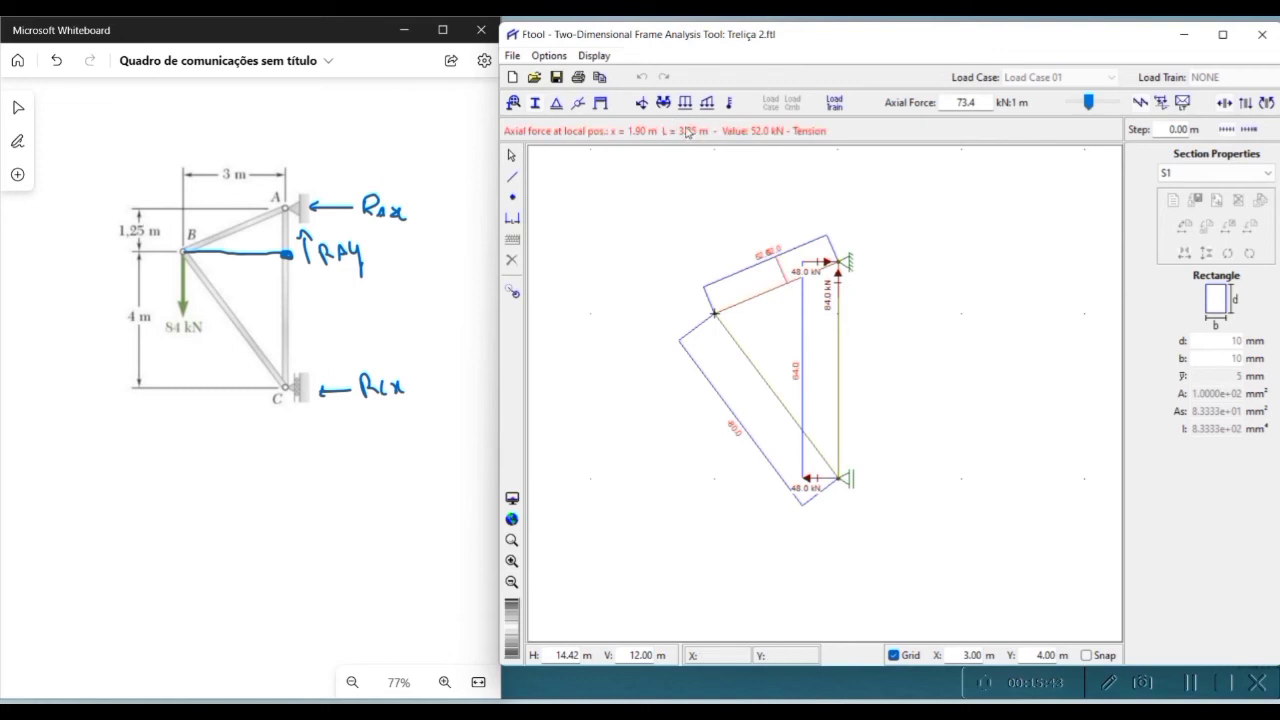
# Step: In Microsoft Whiteboard, trace truss members AB, AC and BC in blue to form two right triangles sharing the horizontal line through B
pyautogui.moveTo(282, 208); pyautogui.dragTo(184, 249)
pyautogui.moveTo(285, 210); pyautogui.dragTo(286, 255)
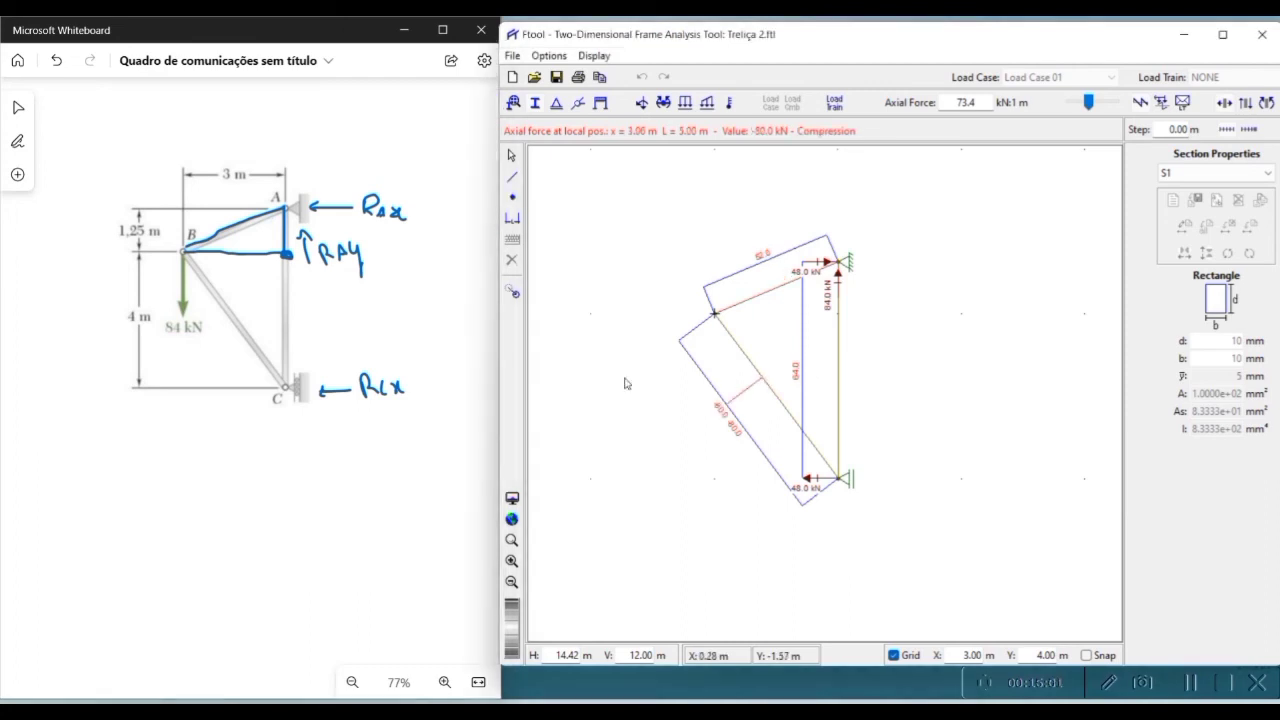
pyautogui.moveTo(183, 252)
pyautogui.mouseDown()
pyautogui.moveTo(284, 383)
pyautogui.moveTo(286, 256)
pyautogui.moveTo(182, 252)
pyautogui.mouseUp()
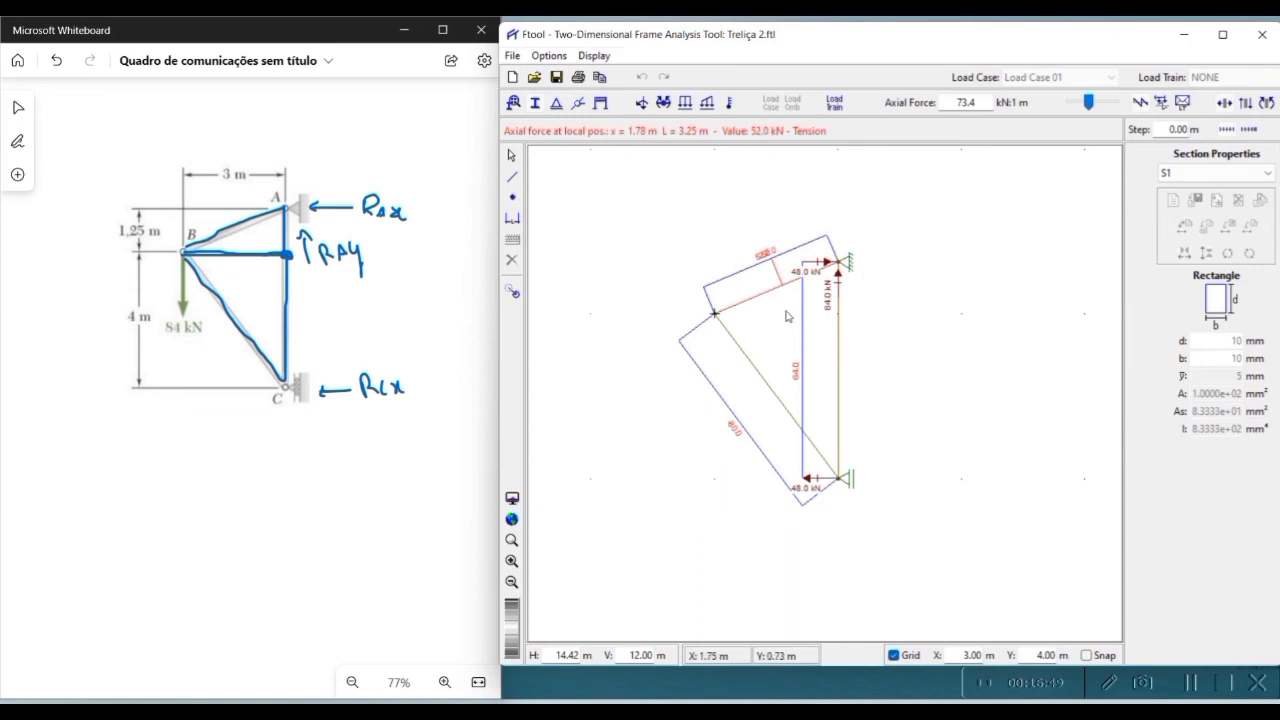
# Step: In Ftool, query the axial forces in members BC and AC, and reduce the diagram to a scale of 179.5 kN:1 m
pyautogui.rightClick(758, 371)
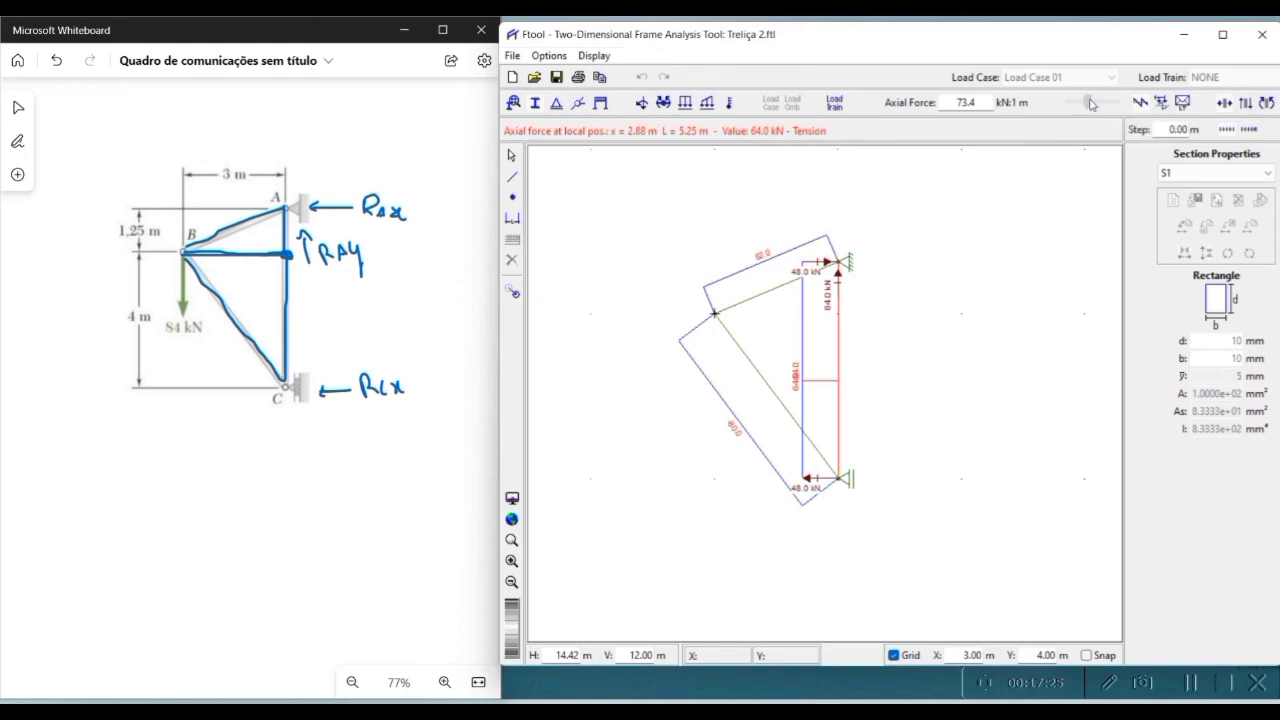
pyautogui.moveTo(1091, 104); pyautogui.dragTo(1088, 106)
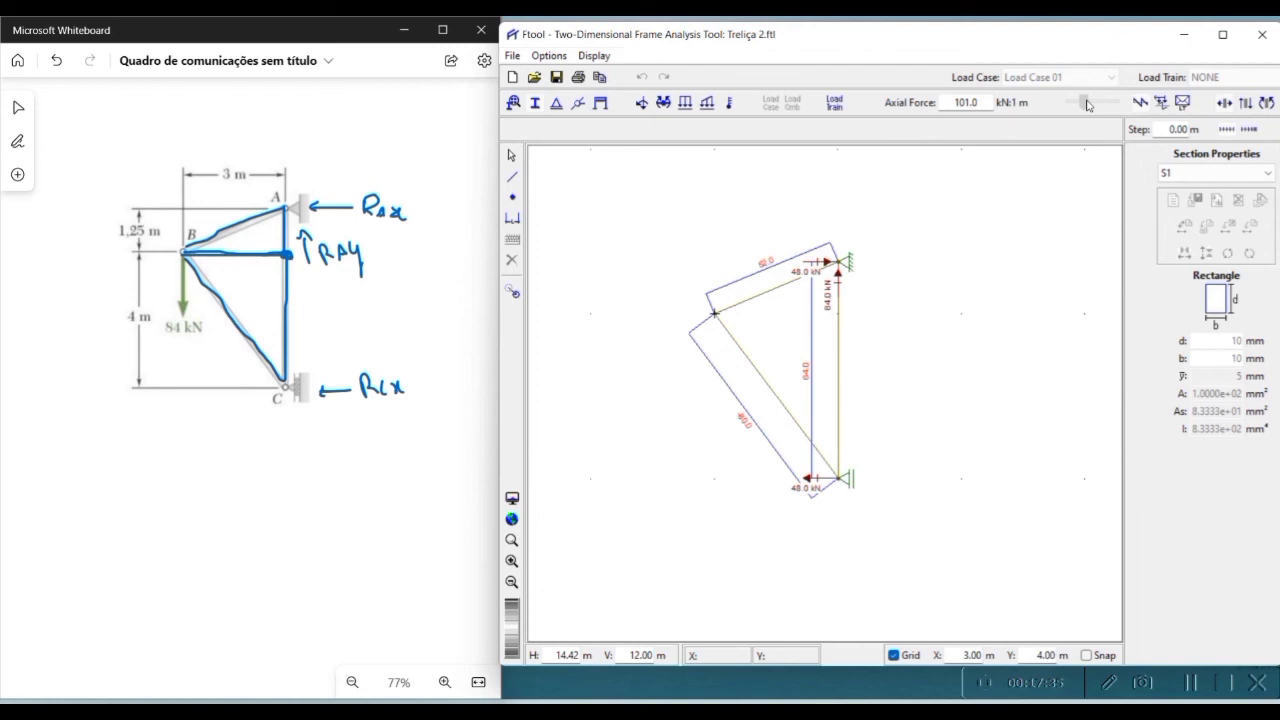
pyautogui.moveTo(1088, 106); pyautogui.dragTo(1078, 104)
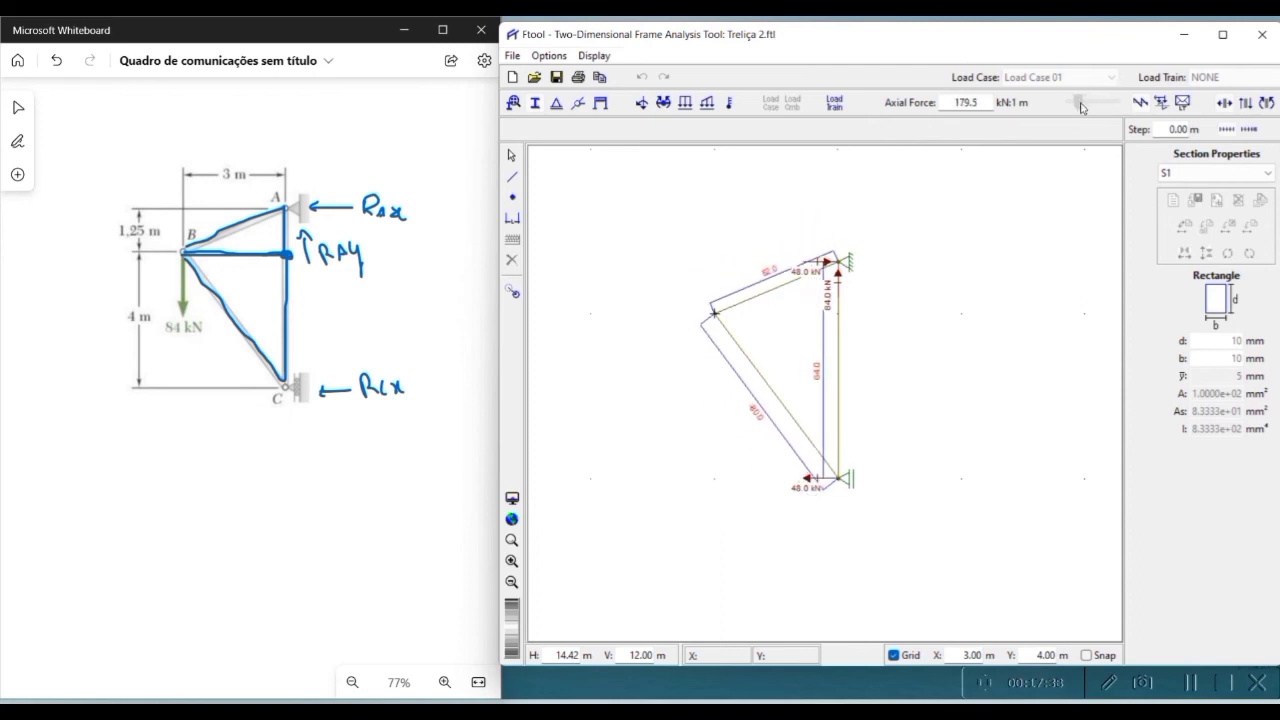
# Step: Export the axial force diagram screen as a PDF named Treliça 2 to the Desktop, and open the exported file from there
pyautogui.click(513, 58)
pyautogui.moveTo(578, 277)
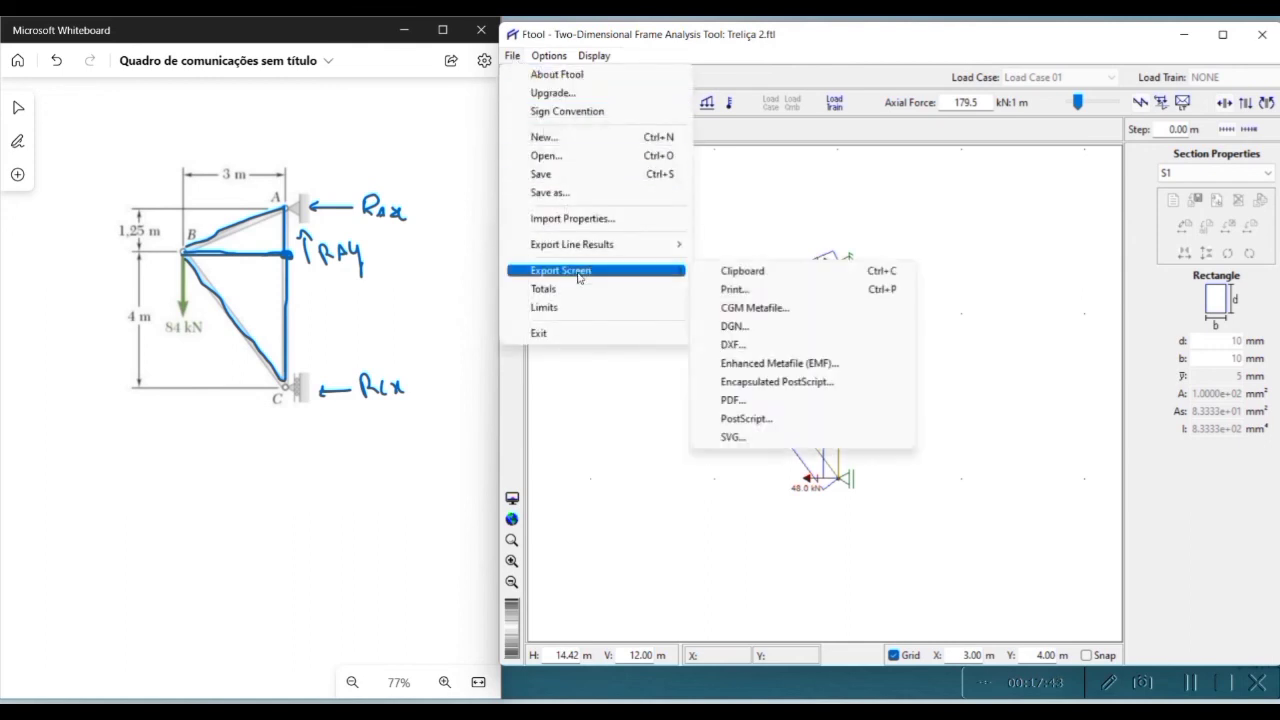
pyautogui.click(734, 400)
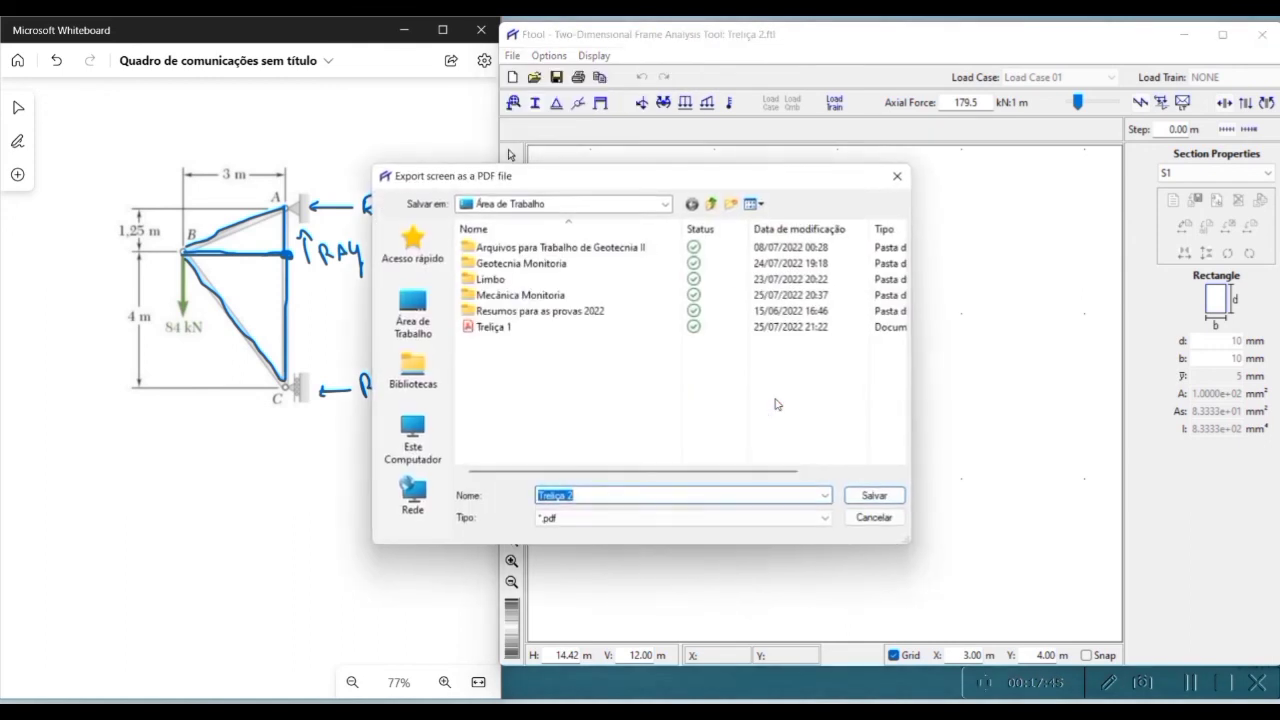
pyautogui.click(875, 495)
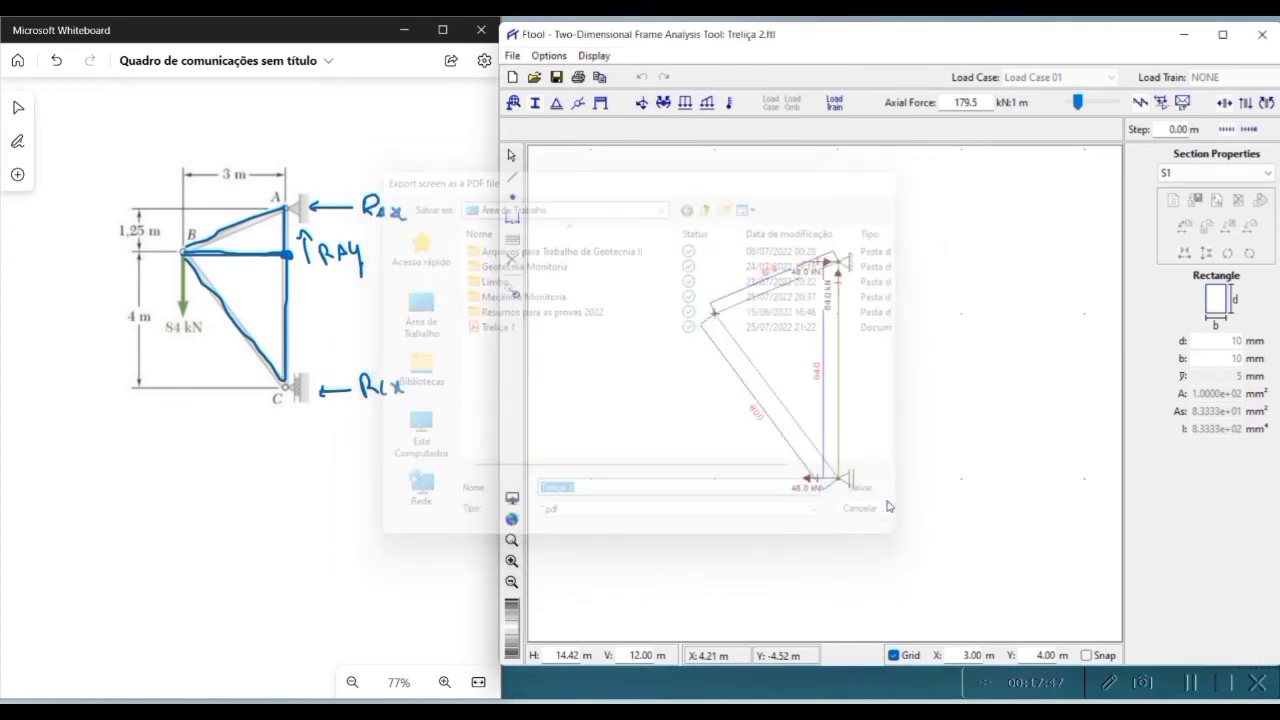
pyautogui.click(405, 30)
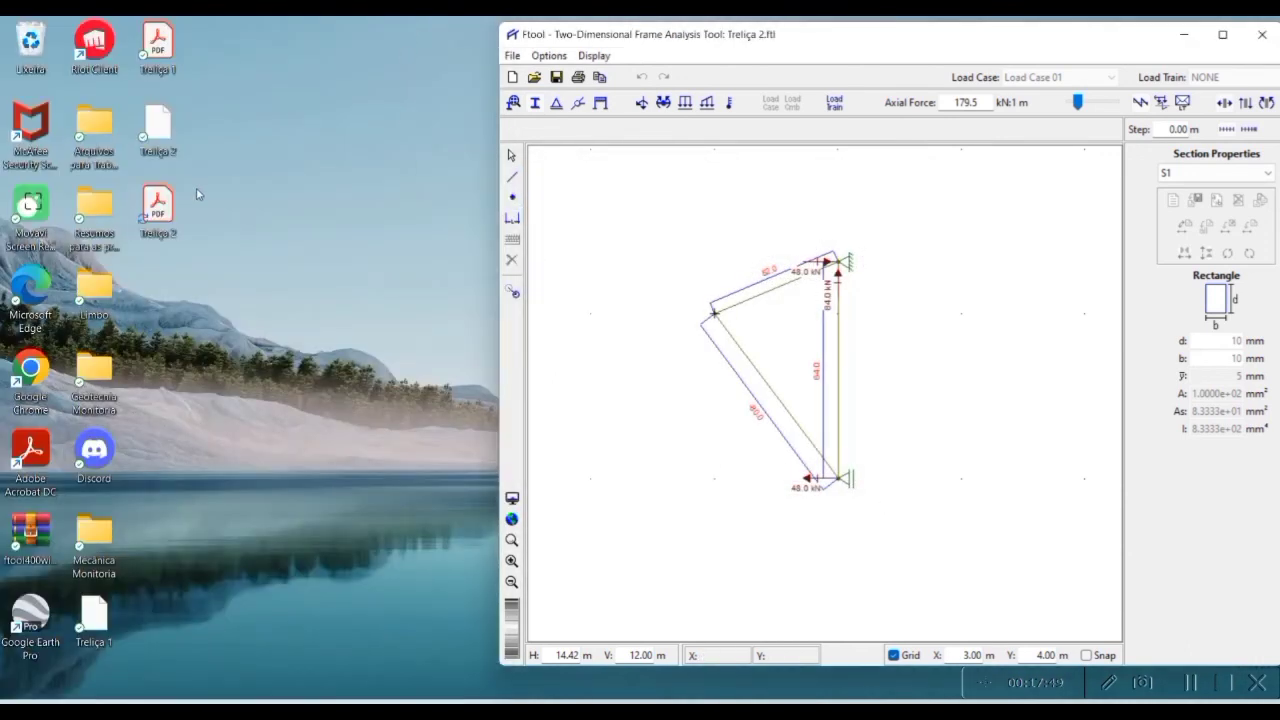
pyautogui.doubleClick(163, 211)
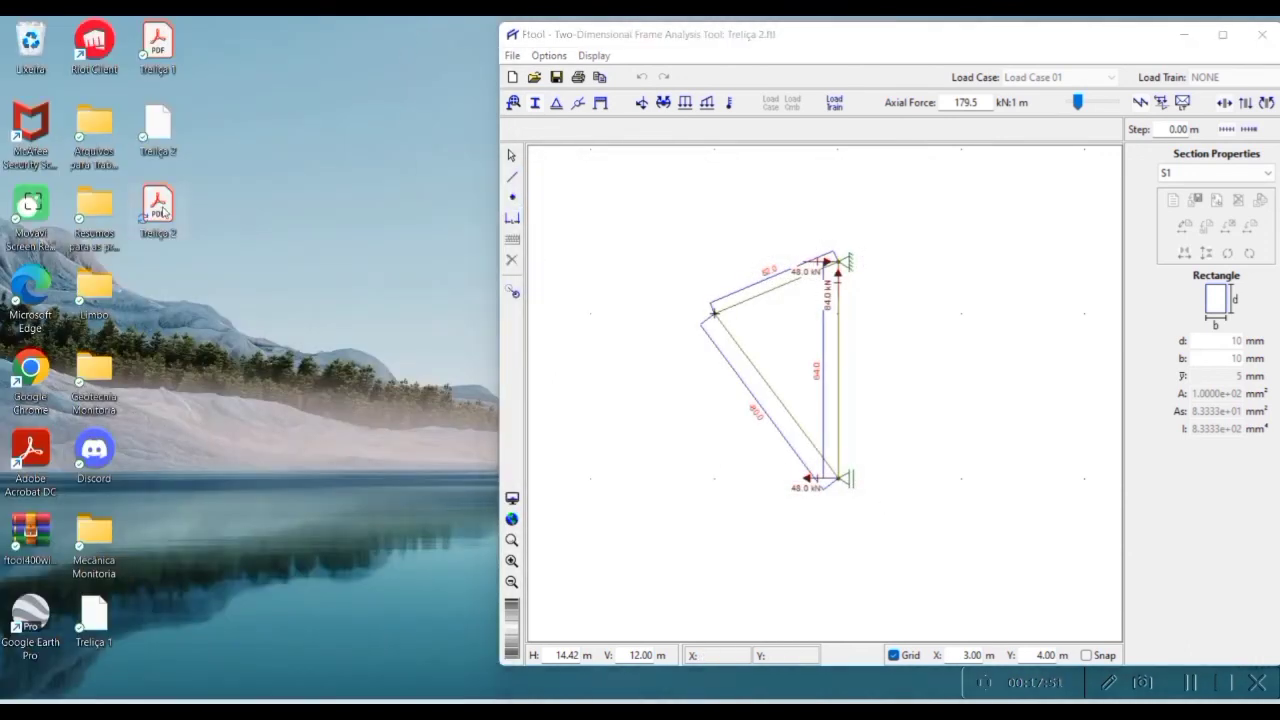